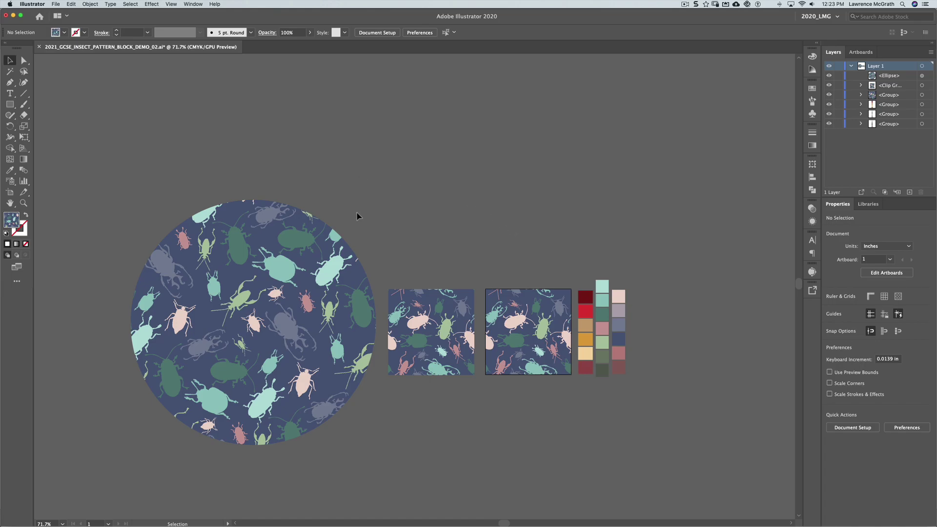
Step: Briefly check the Asset Export panel, then scroll up to the space above the circle
click(813, 291)
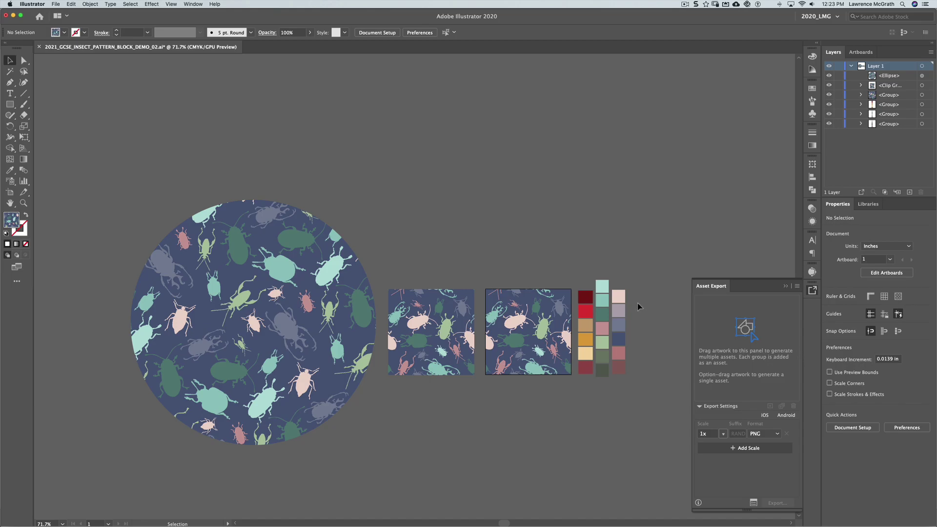
click(785, 286)
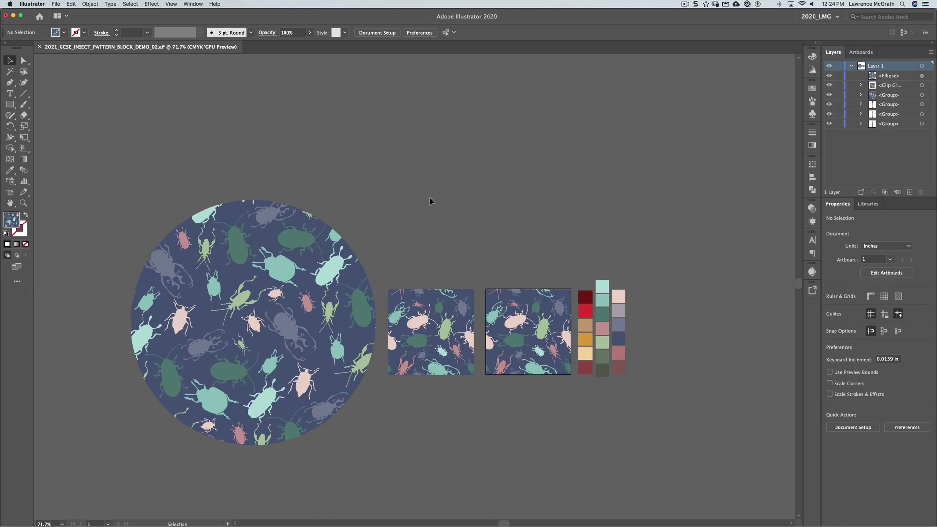
scroll(396, 376, up, 5)
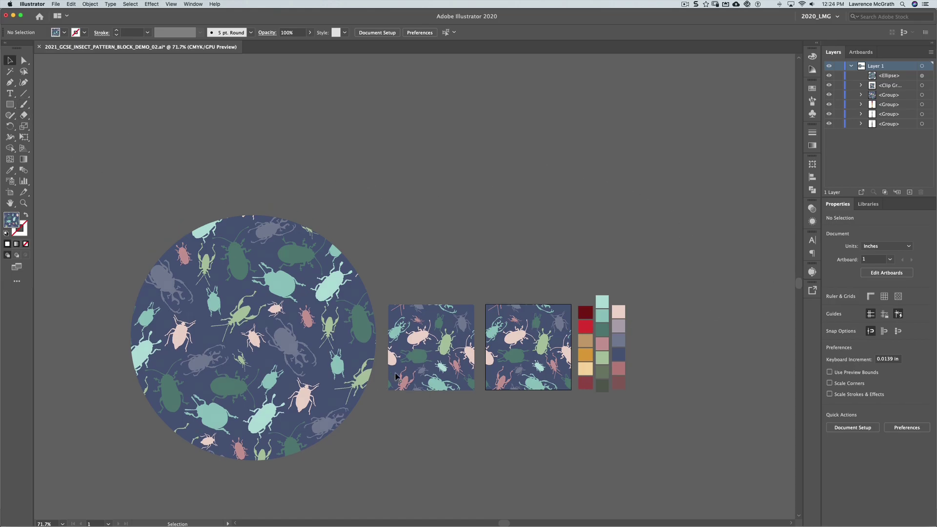
scroll(396, 377, up, 3)
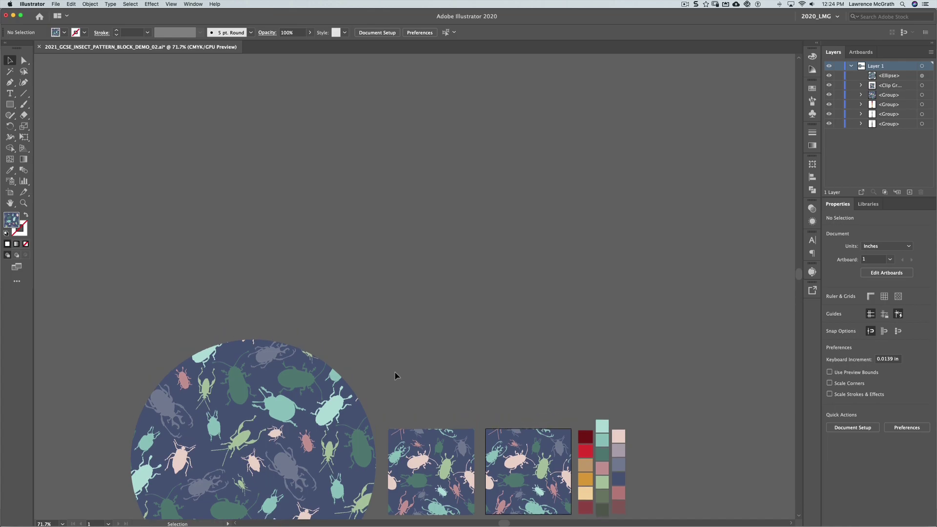
Step: Draw a large rectangle above the circle and narrow it to 8.0796 in wide
click(10, 104)
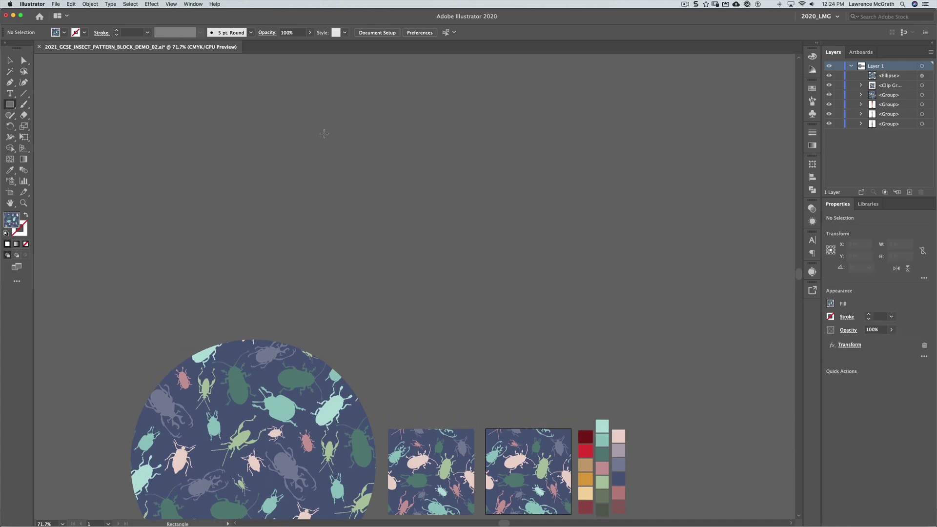
drag(322, 94, 569, 398)
click(10, 60)
drag(479, 256, 488, 220)
drag(577, 210, 562, 211)
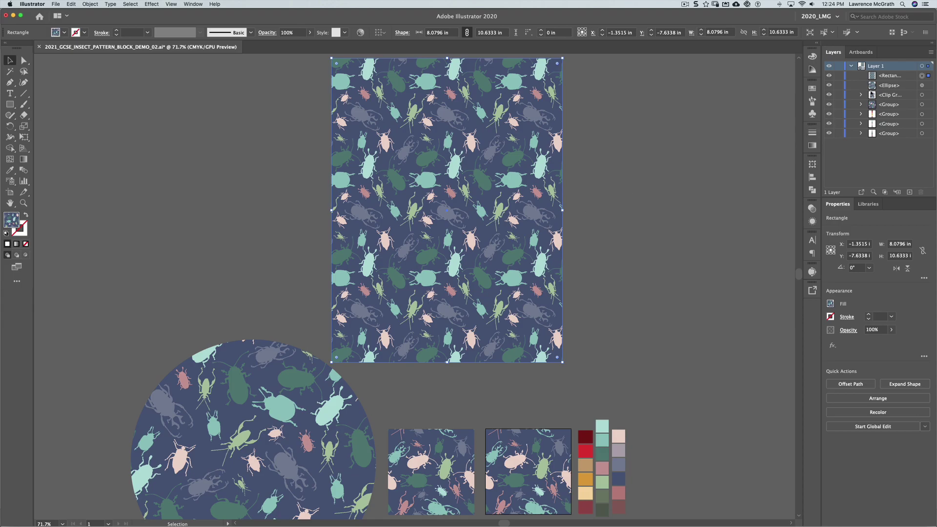
Step: Fill the rectangle with the New Pattern Swatch 3 beetle pattern
click(812, 88)
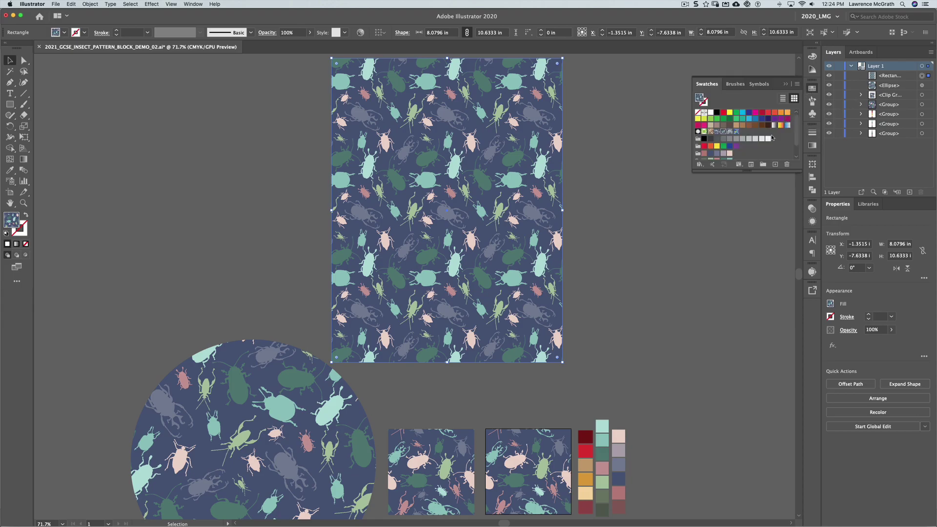
double_click(724, 132)
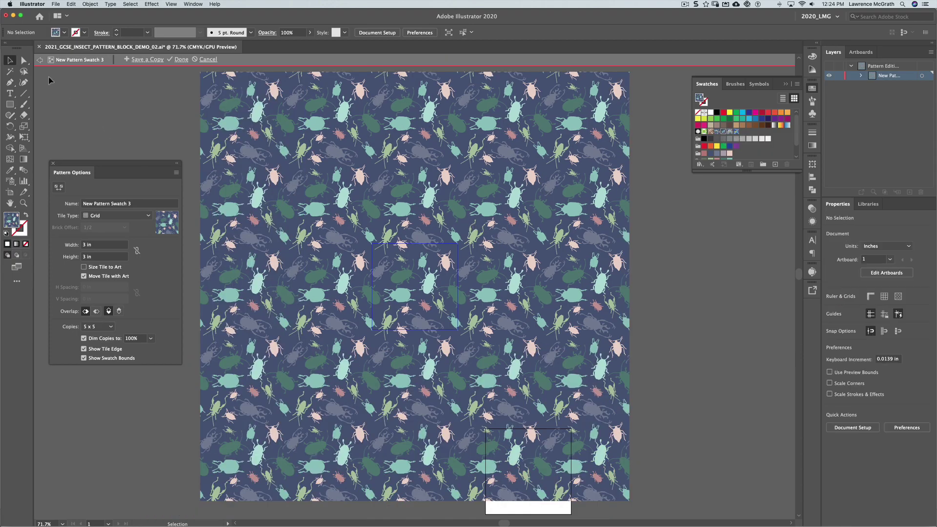
click(207, 59)
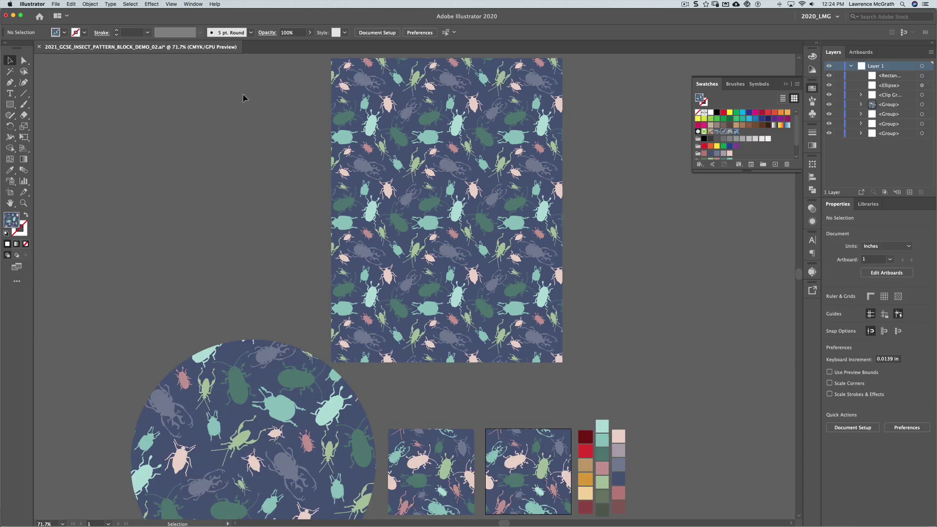
Step: Duplicate the pattern rectangle to the right of the original
click(538, 205)
drag(513, 215, 742, 215)
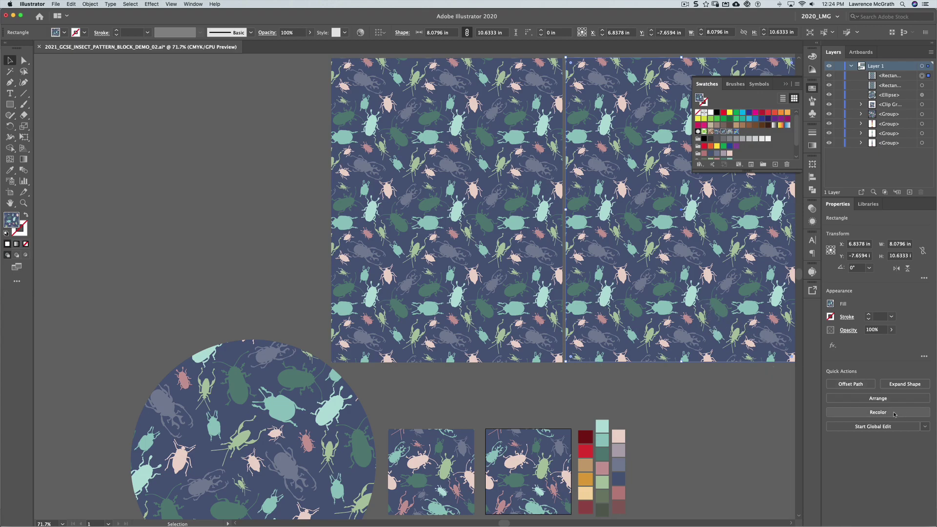
click(878, 413)
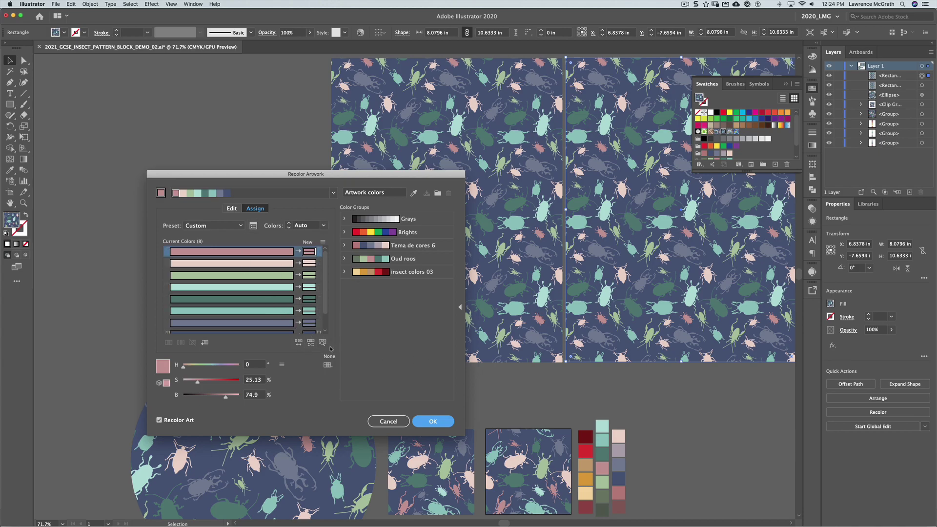
Step: Shuffle the copy's colour order to a pale-pink background with teal, green and navy beetles
click(298, 342)
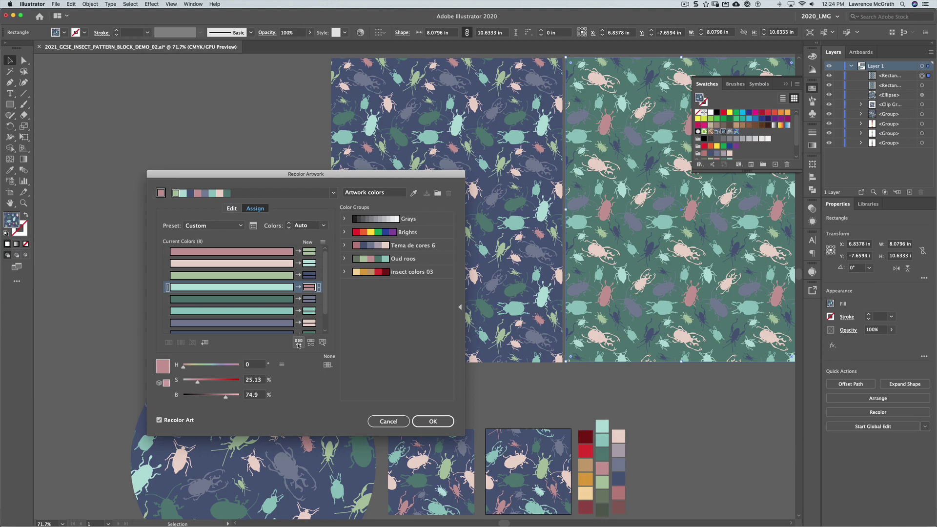
click(298, 342)
click(298, 343)
click(299, 343)
click(298, 342)
click(299, 343)
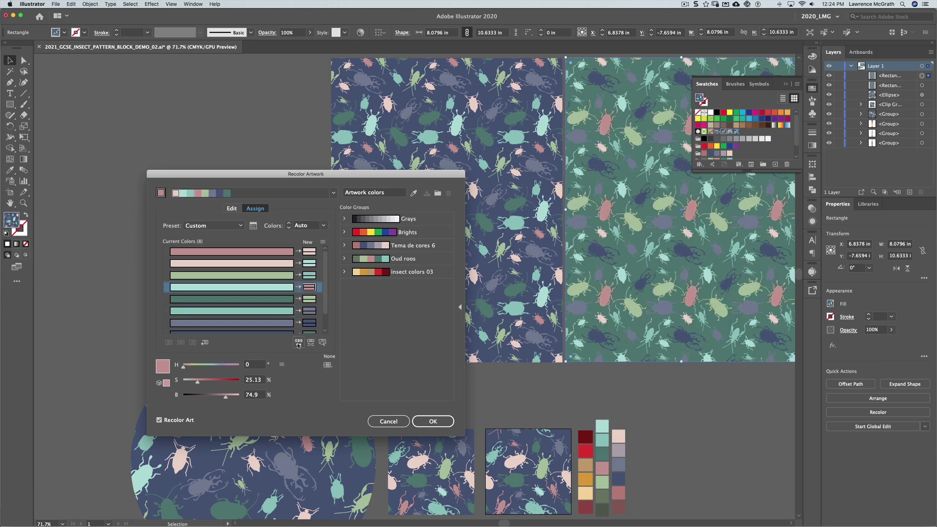
click(298, 343)
click(298, 342)
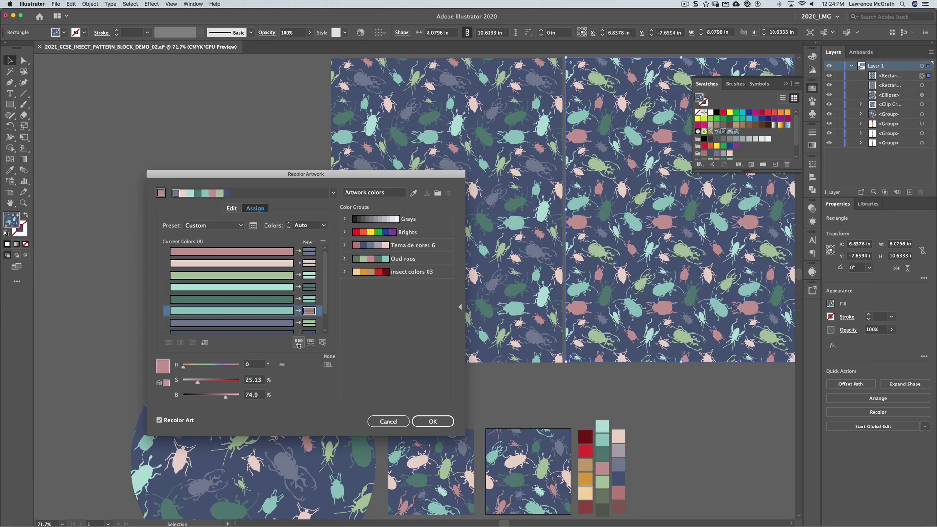
click(298, 343)
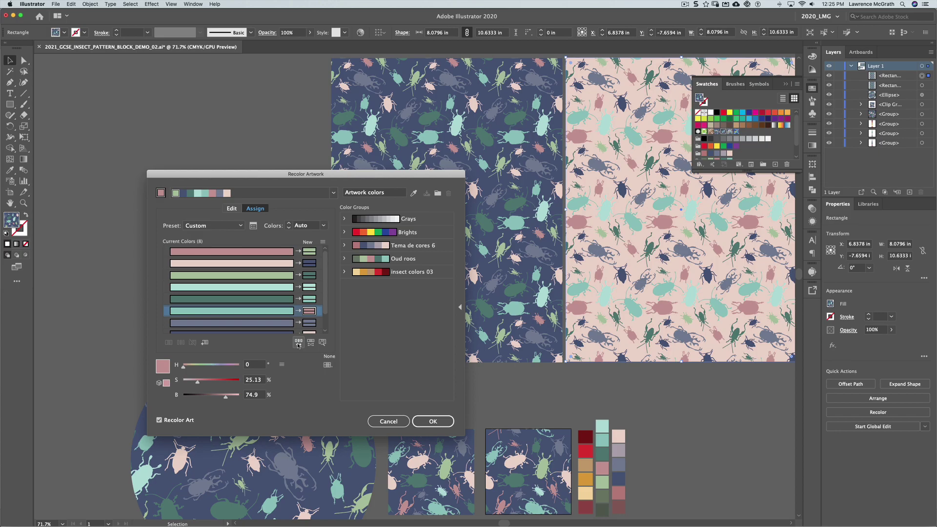
click(433, 421)
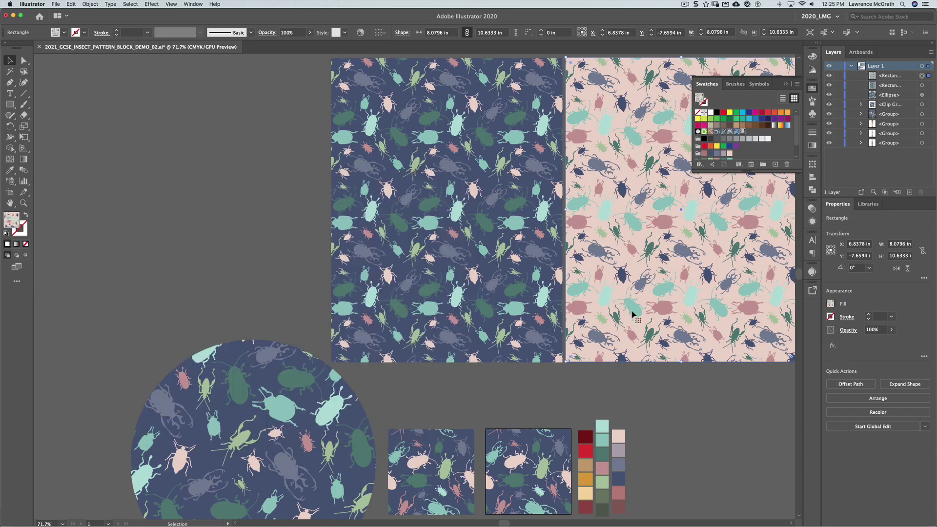
Step: Duplicate the pink rectangle to the left and start randomising its saturation and brightness
drag(642, 302, 174, 300)
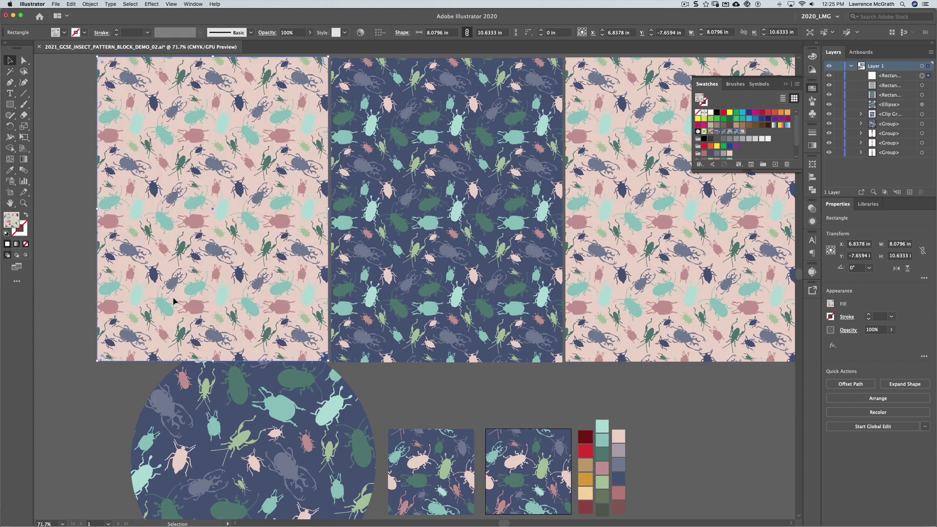
click(877, 412)
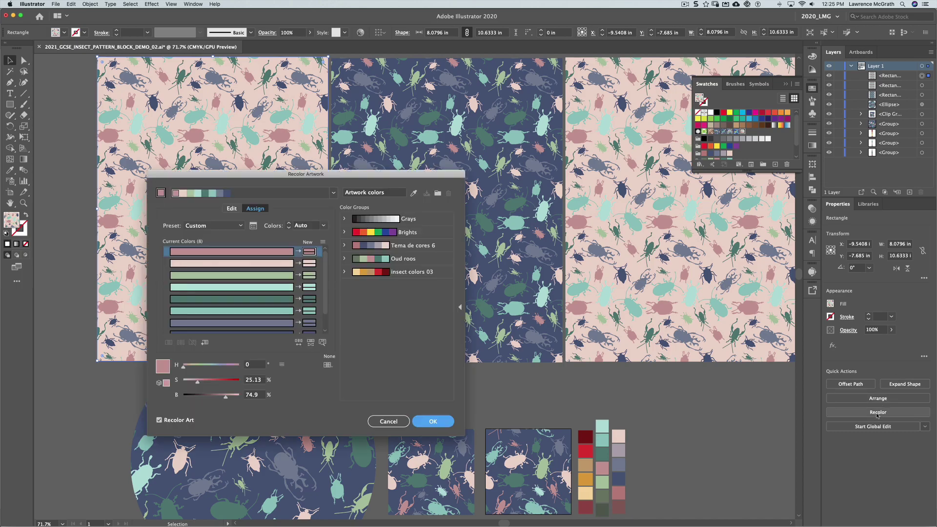
click(311, 343)
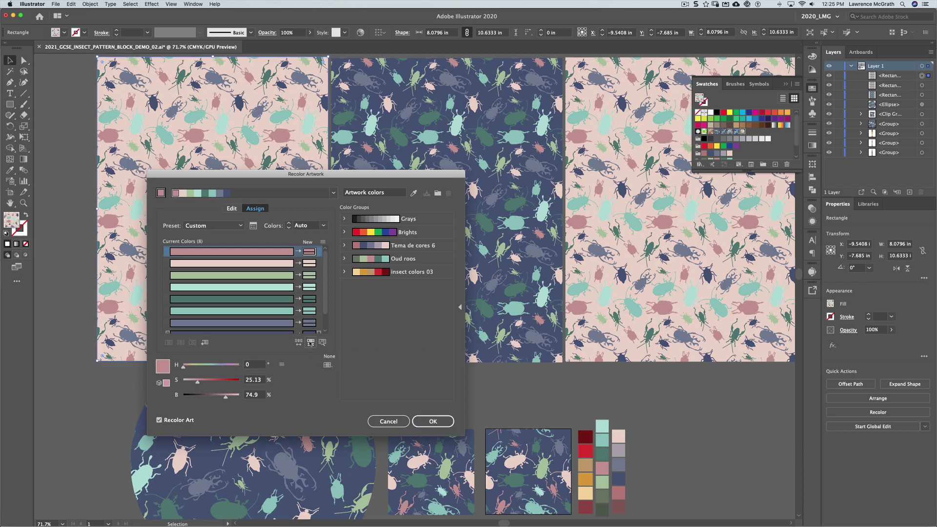
drag(297, 178, 586, 204)
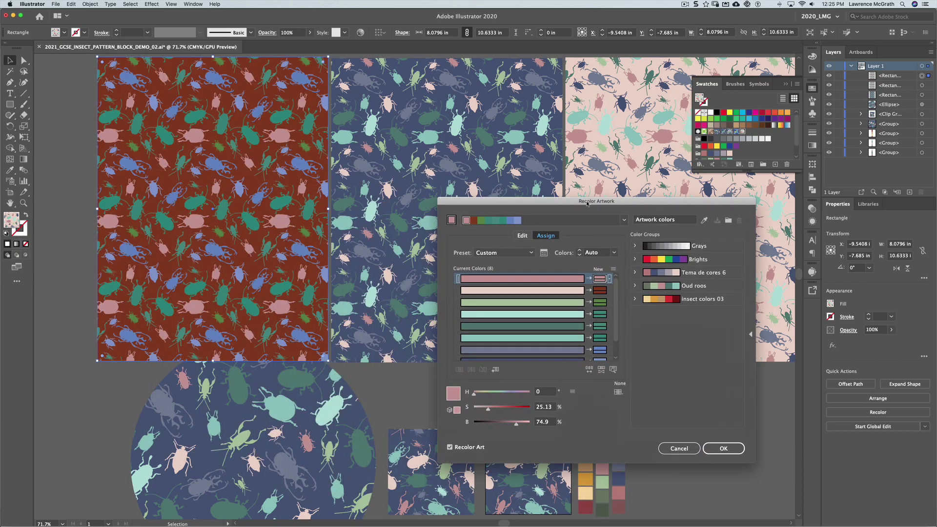
Step: Keep randomising saturation and brightness until the copy is orange with teal, green and blue beetles
click(601, 370)
click(602, 369)
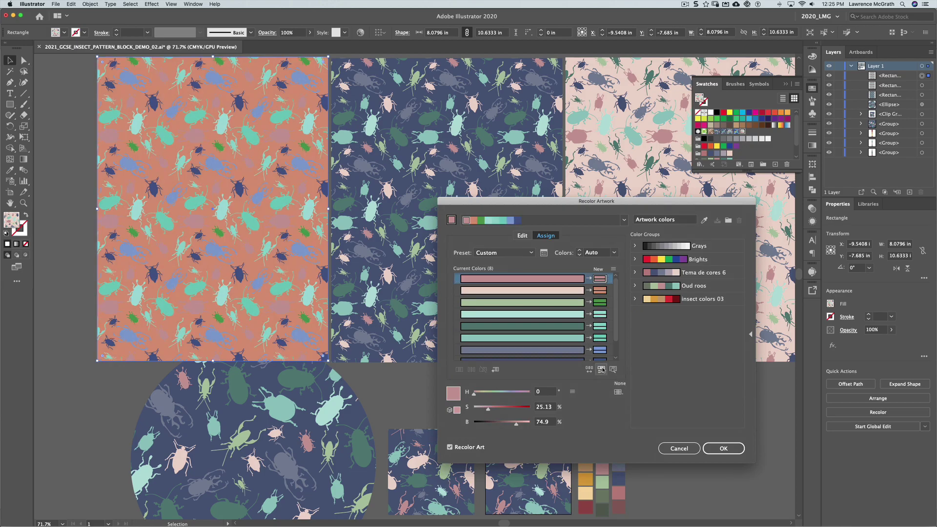
click(602, 369)
click(602, 369)
click(601, 369)
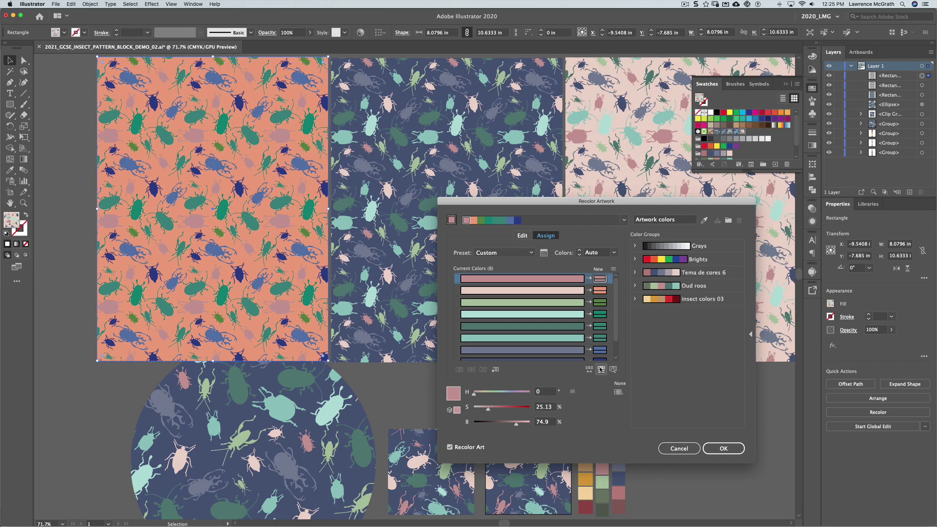
click(601, 369)
click(602, 369)
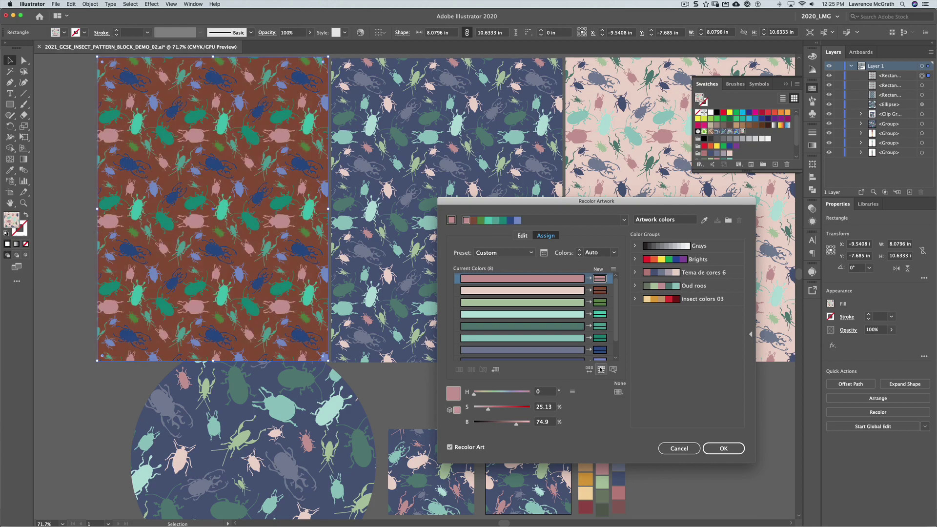
click(602, 369)
click(602, 370)
click(601, 370)
click(602, 369)
click(602, 369)
click(602, 370)
click(602, 370)
click(601, 369)
click(601, 369)
click(602, 369)
click(602, 369)
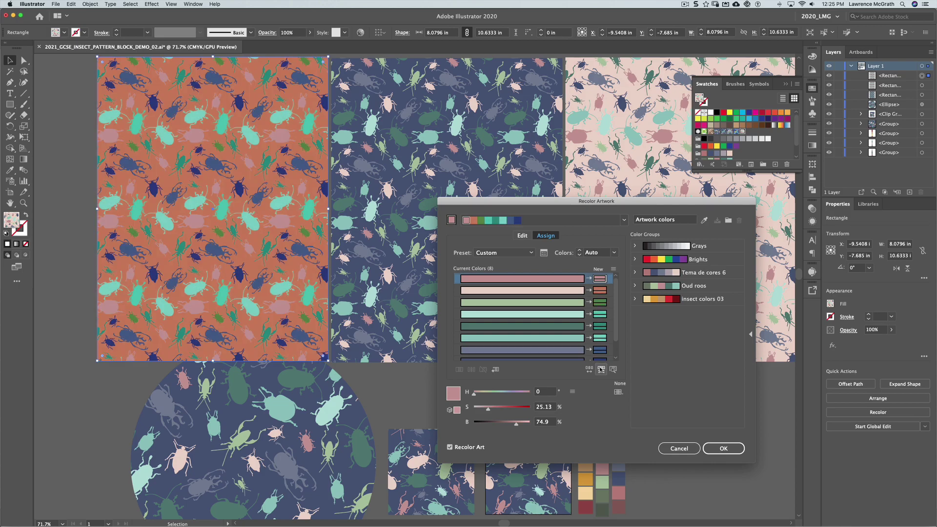
click(602, 370)
click(602, 370)
click(602, 369)
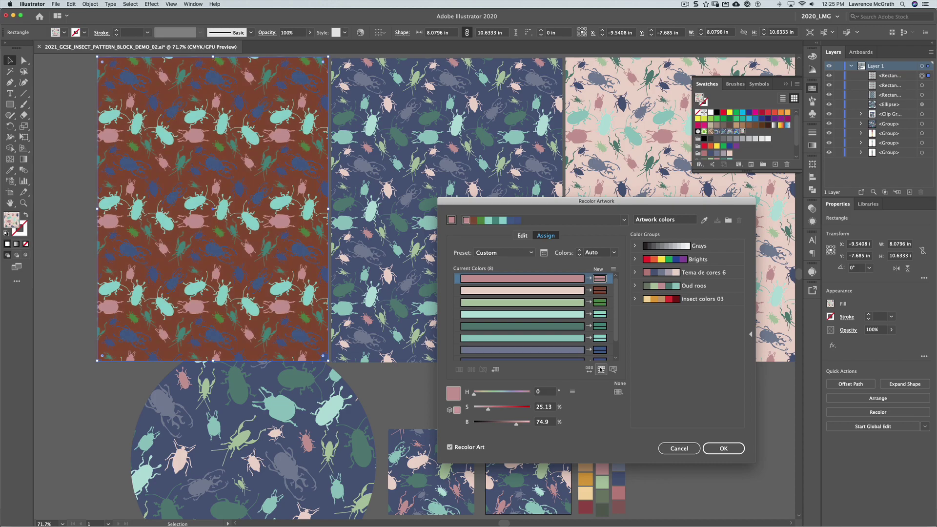
click(601, 369)
click(602, 370)
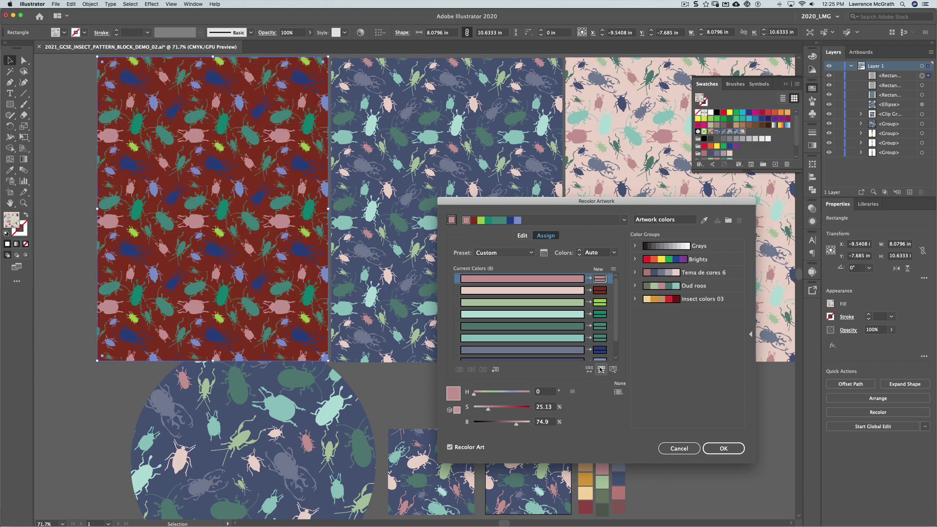
click(602, 369)
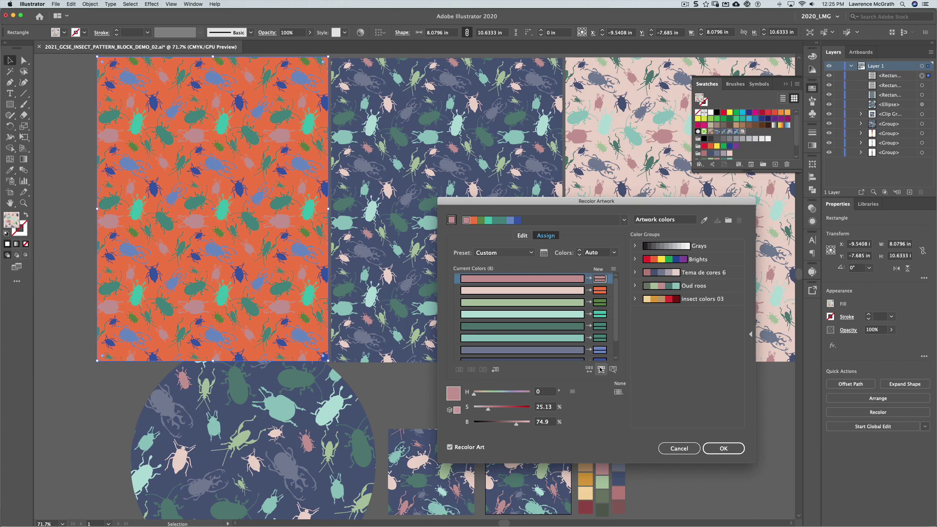
click(723, 448)
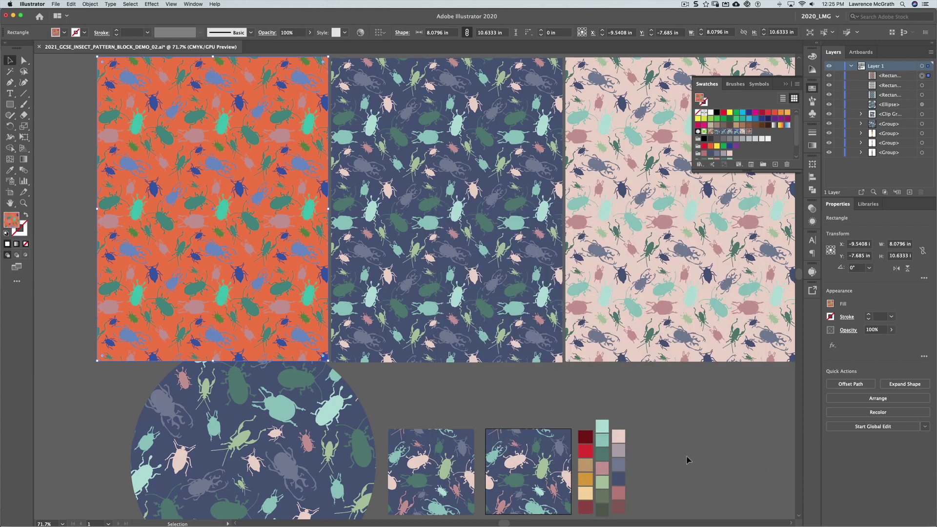
Step: Marquee-select the orange, navy and pale-pink pattern rectangles together
drag(73, 126, 624, 278)
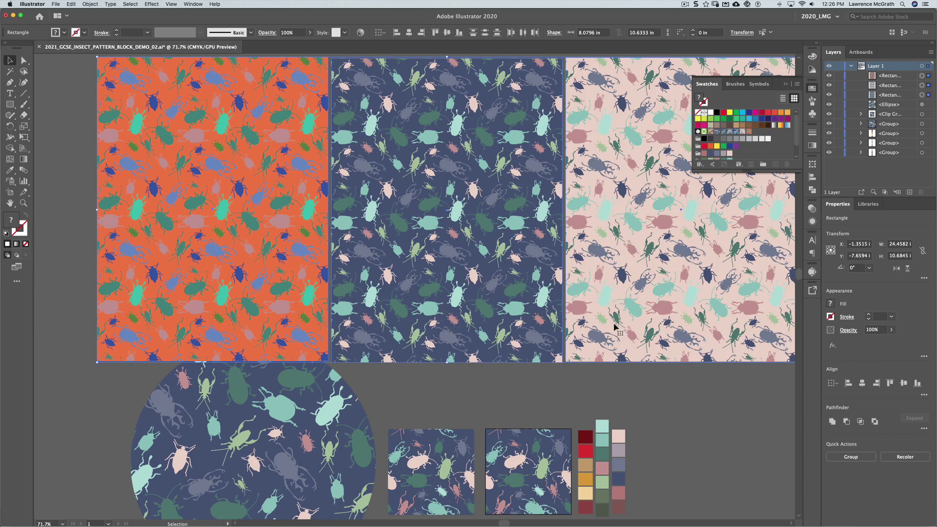
Step: Add the three pattern rectangles to the Asset Export panel as Assets 5–7 at 1x PNG
click(812, 290)
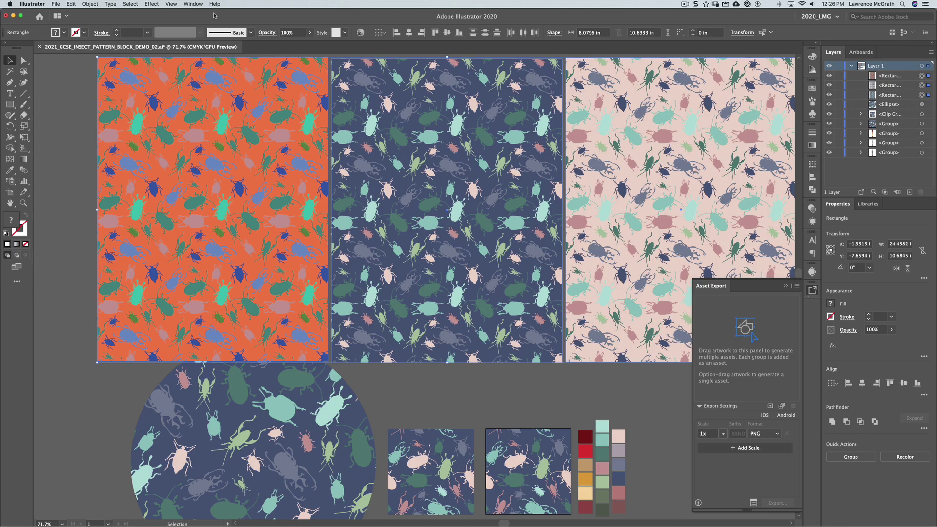
click(193, 4)
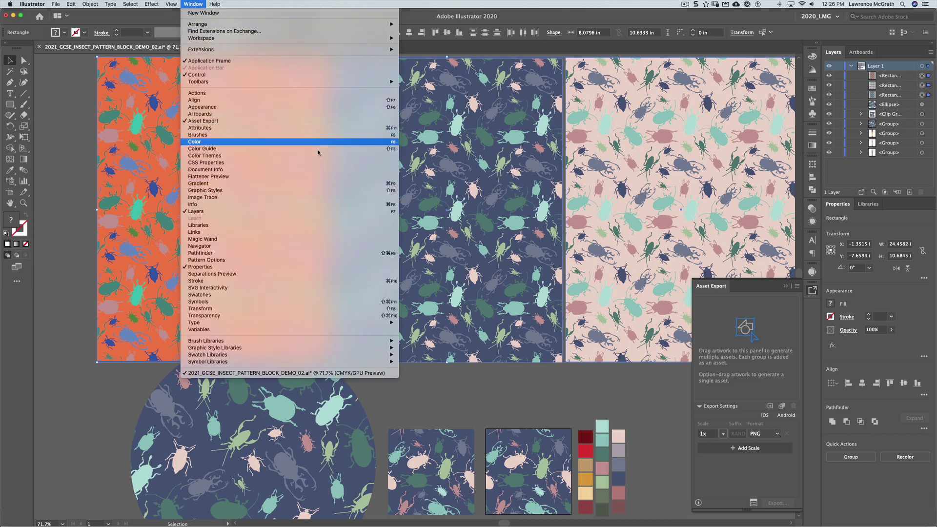
click(530, 405)
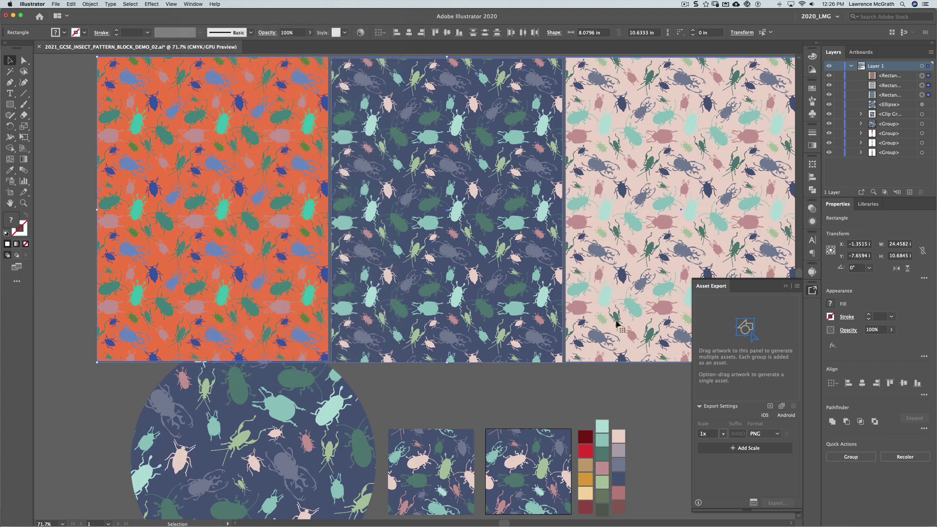
drag(607, 313, 763, 357)
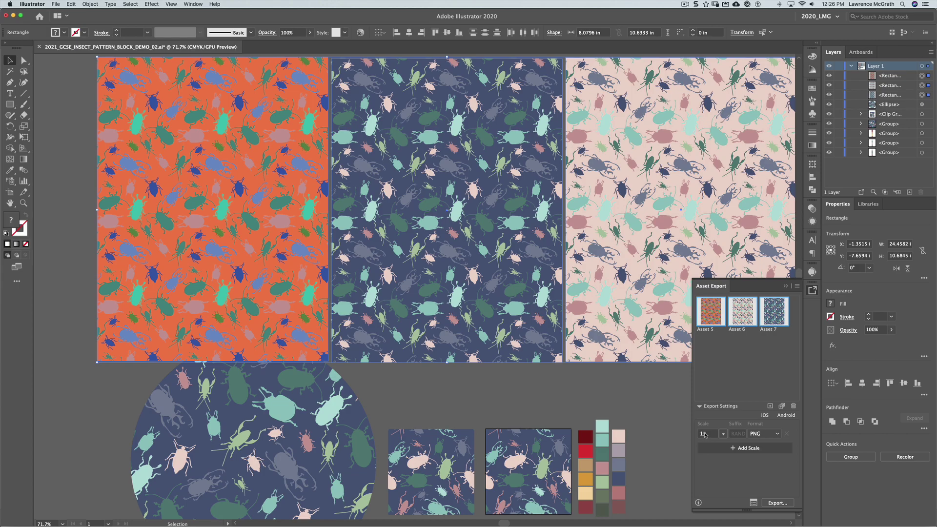
click(737, 434)
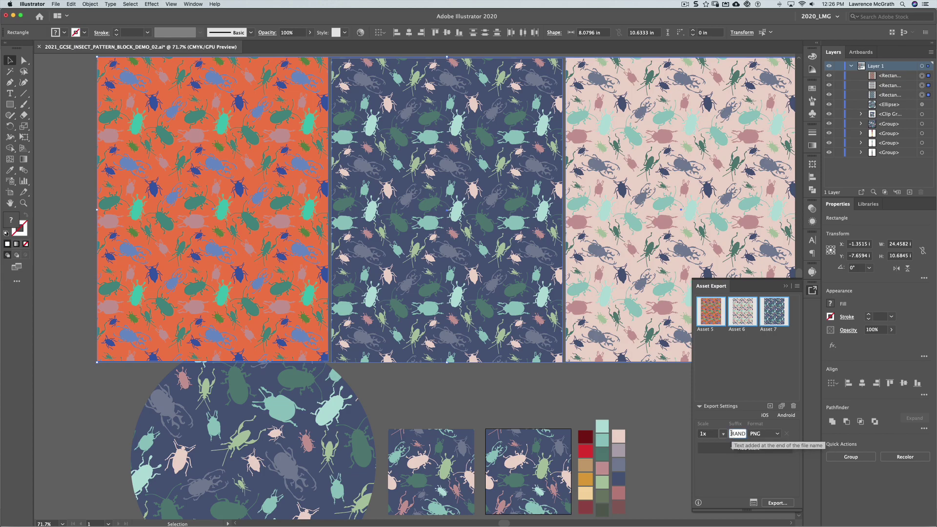
drag(731, 434, 764, 436)
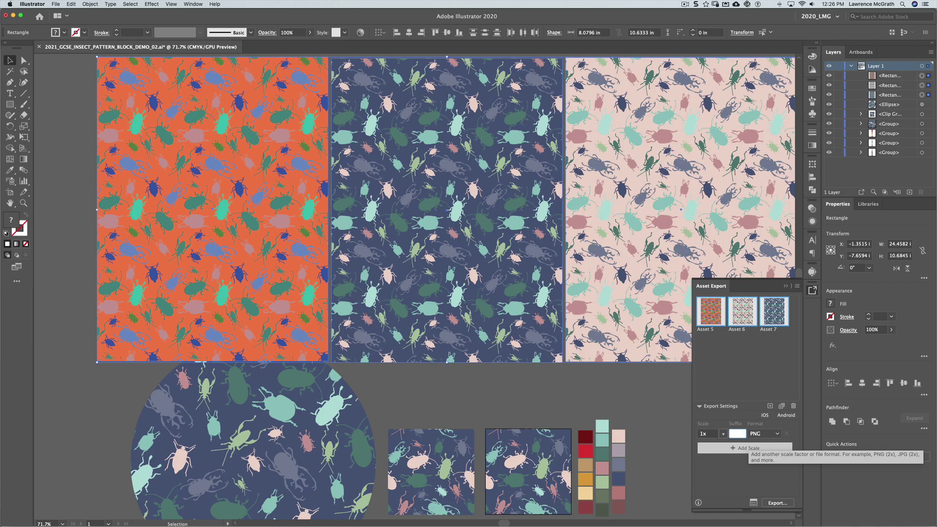
text(@_FATTE)
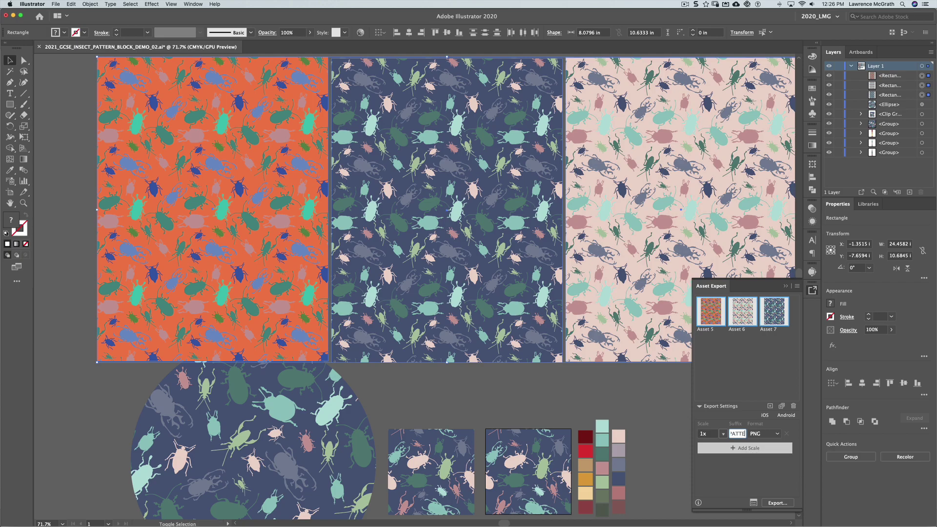
text(RN)
text(_ARTBO)
text(ARD)
Step: Export the three pattern assets as PNG files into the chosen destination folder
click(779, 506)
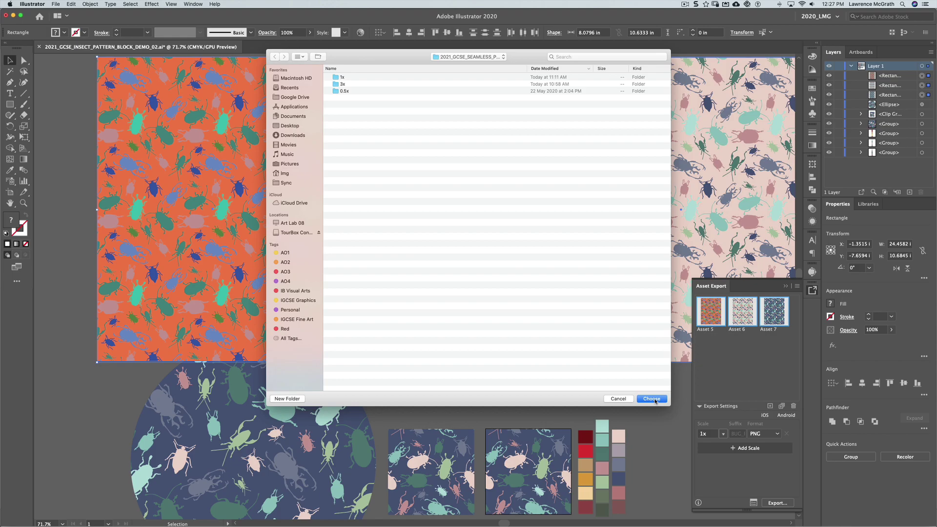
click(652, 399)
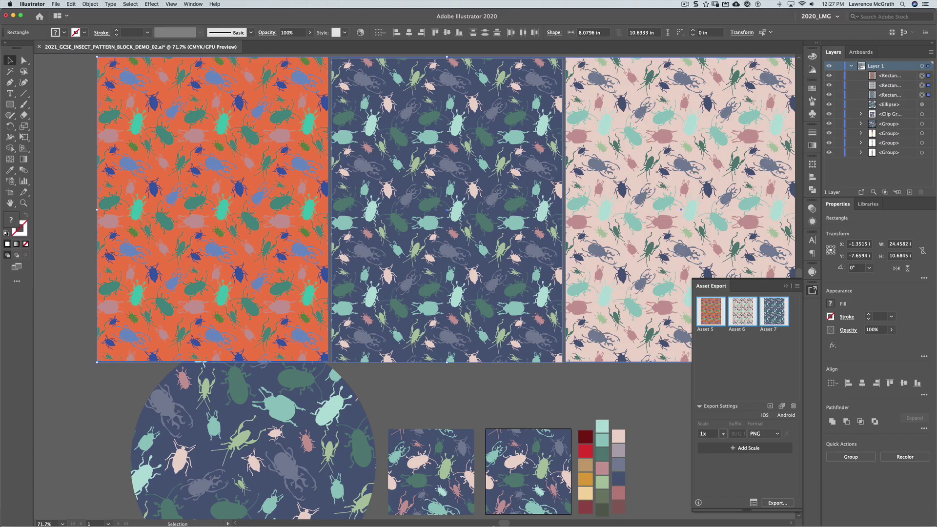
mouse_move(493, 517)
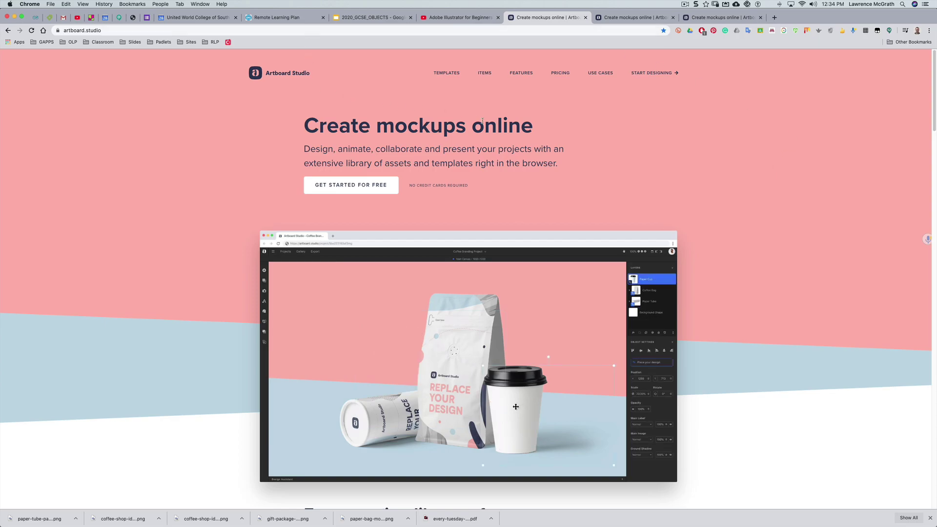
Step: Choose START DESIGNING on the Artboard Studio homepage to reach Recent Projects
click(654, 73)
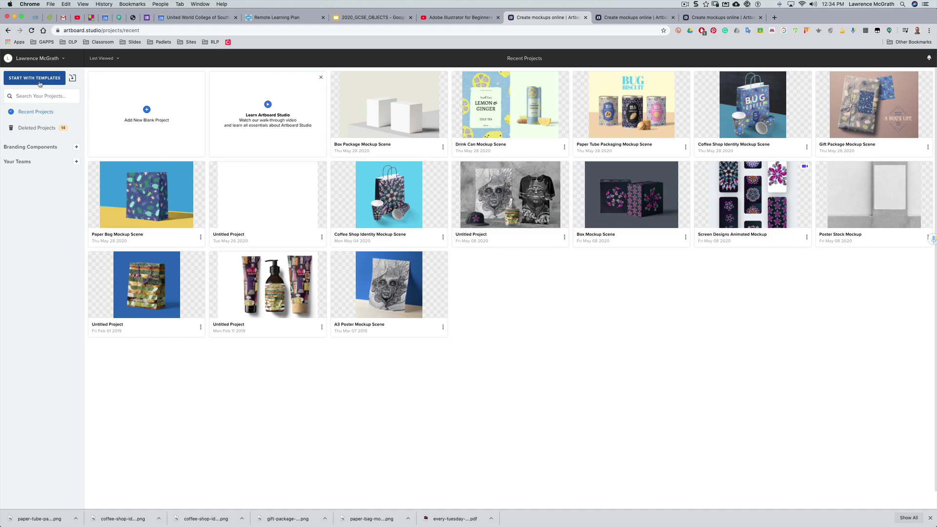
Step: Browse the Packaging Mockups public templates, such as the Box Package, Cream Tube and Paper Cup scenes
click(636, 18)
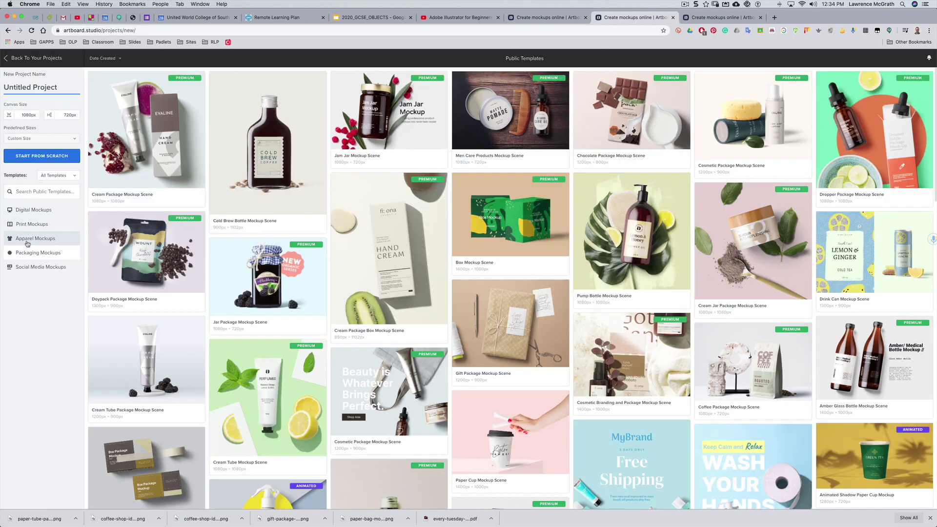
scroll(358, 224, down, 5)
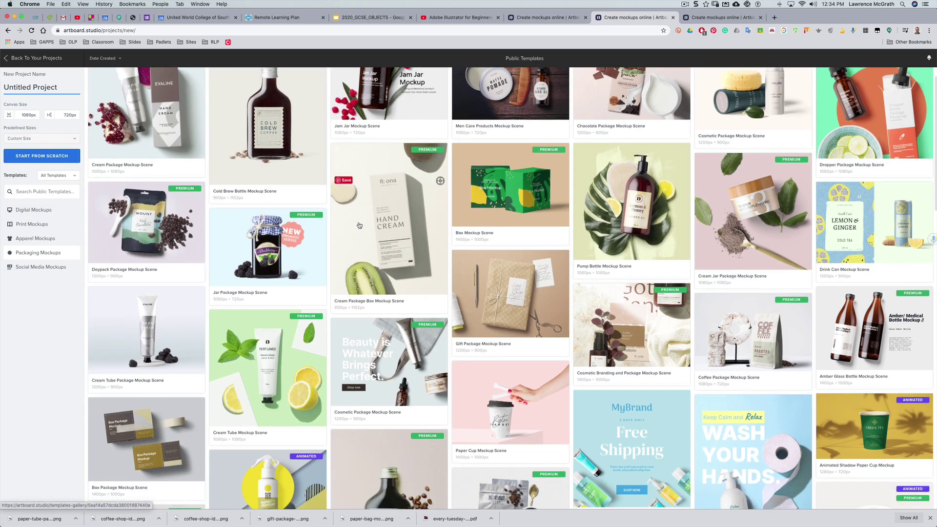
scroll(358, 225, down, 1)
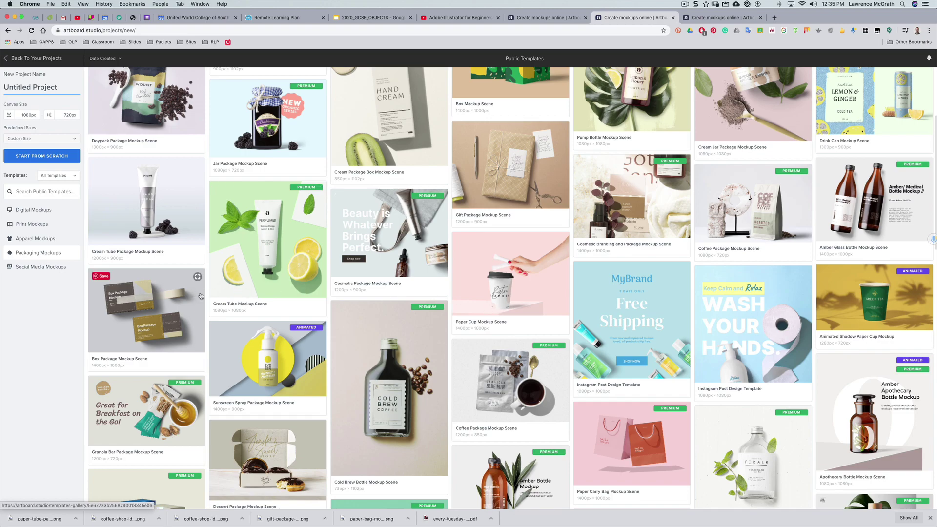
scroll(386, 284, up, 1)
scroll(386, 285, up, 6)
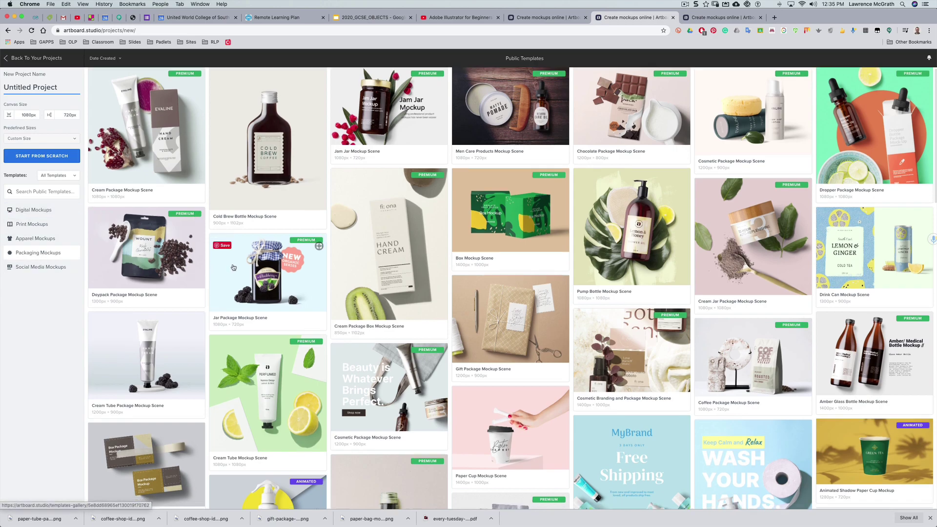
scroll(219, 269, down, 3)
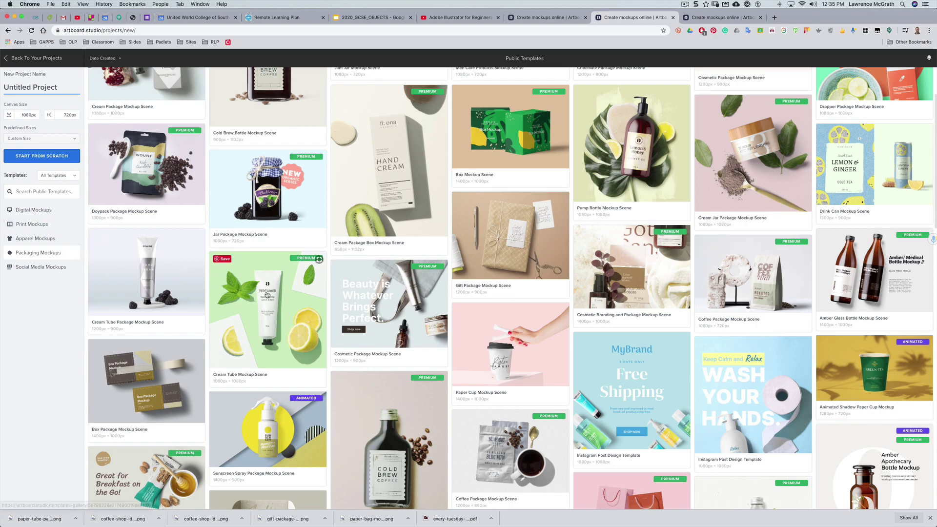
scroll(222, 259, down, 7)
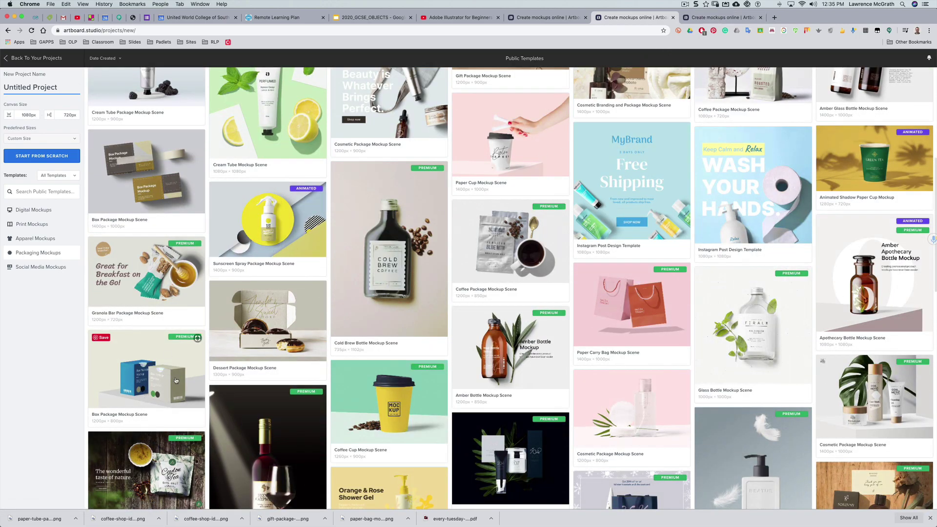
click(716, 18)
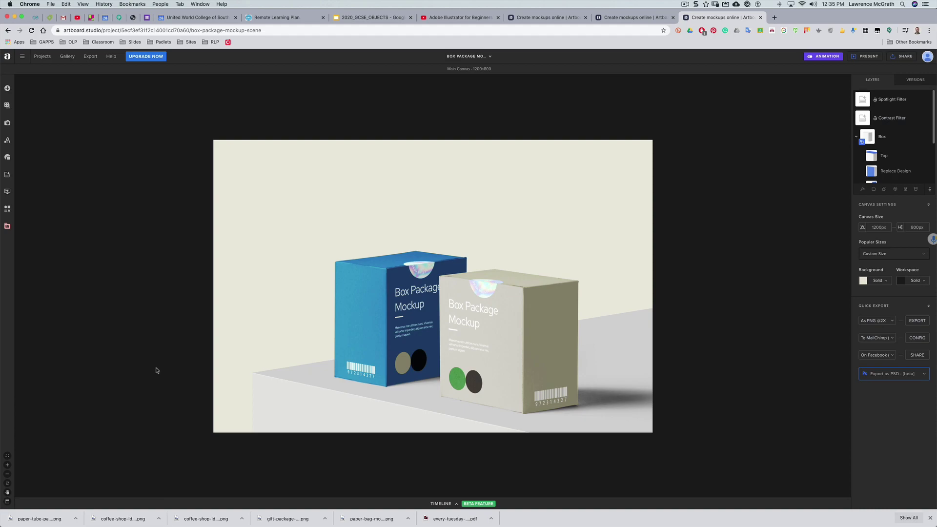
click(7, 192)
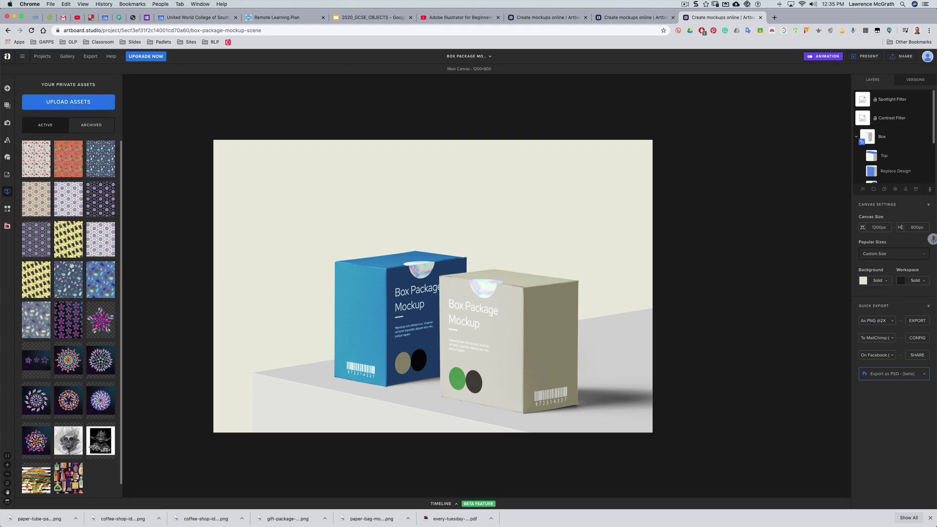
click(180, 262)
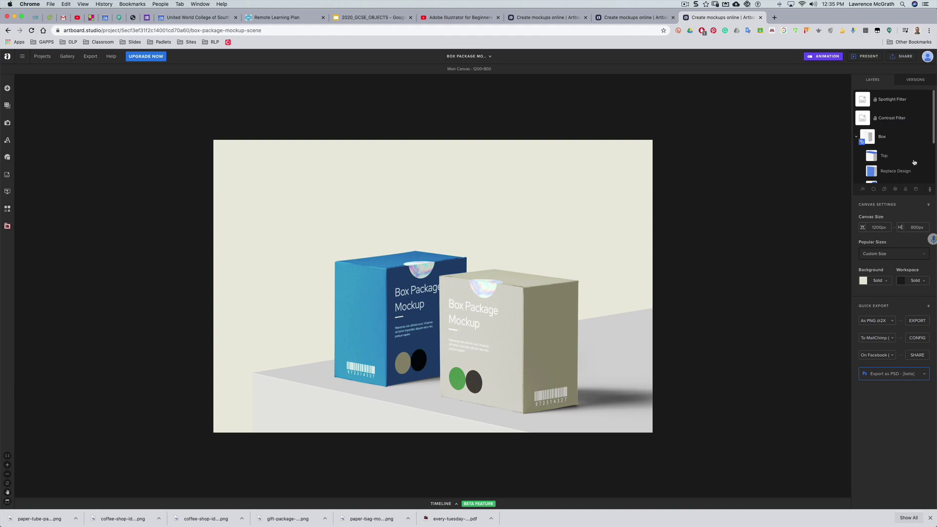
scroll(902, 171, down, 1)
scroll(903, 170, down, 1)
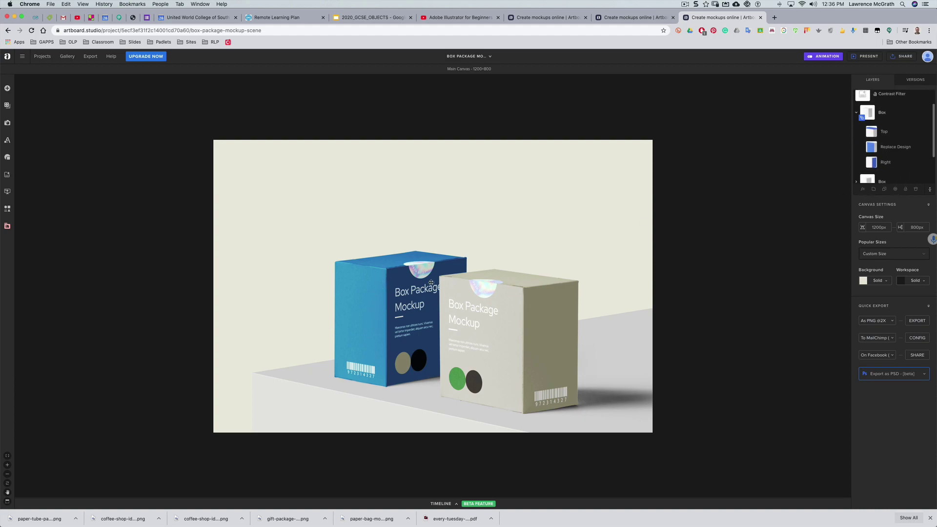
scroll(908, 159, up, 1)
scroll(903, 158, up, 2)
scroll(897, 156, down, 2)
scroll(894, 158, up, 2)
scroll(894, 157, down, 2)
scroll(894, 158, down, 2)
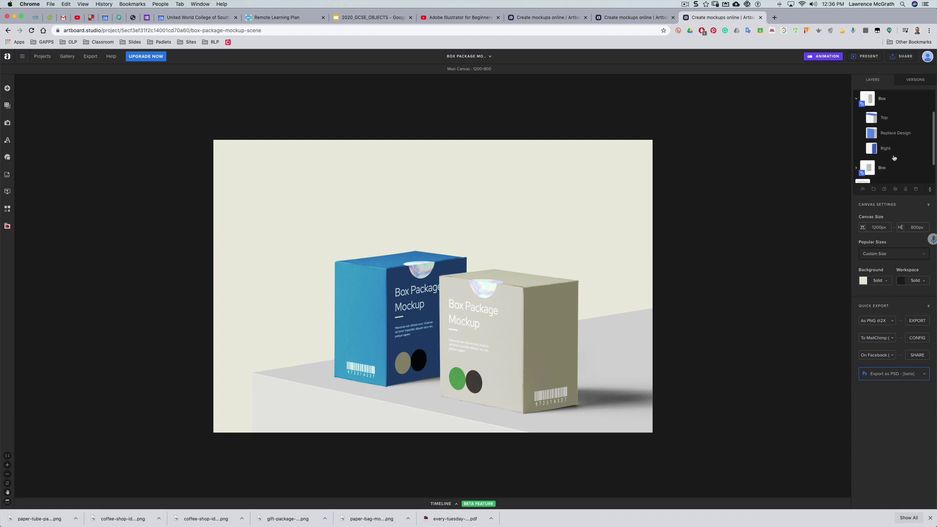
scroll(894, 158, up, 3)
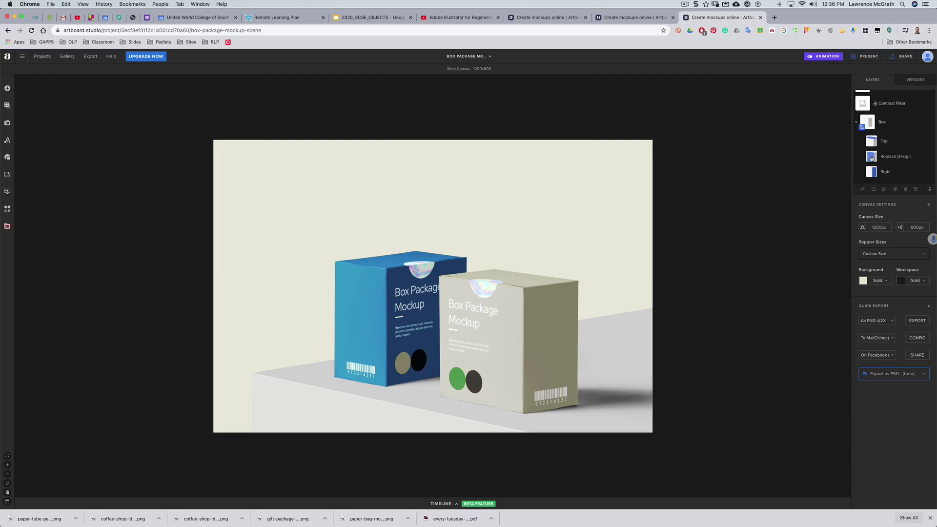
Step: Place the navy bug pattern from Private Assets onto the Replace Design label
double_click(871, 156)
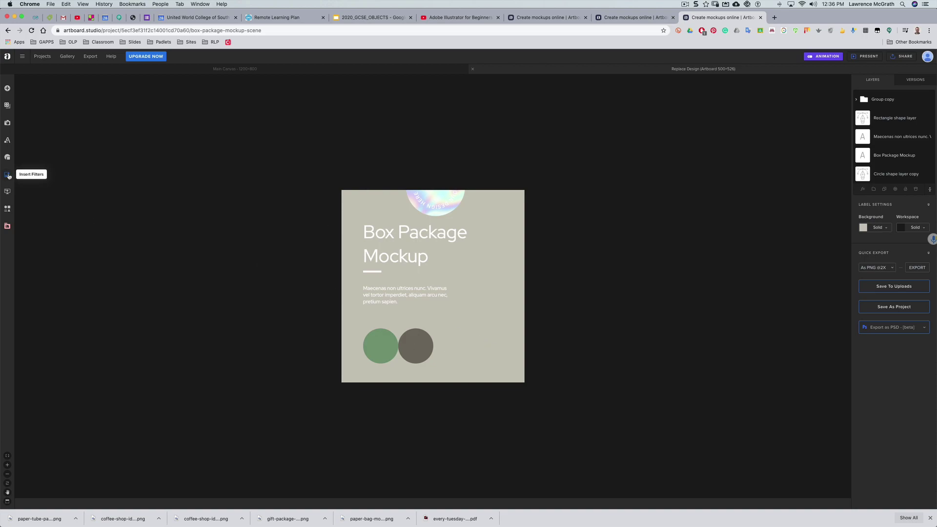
click(8, 192)
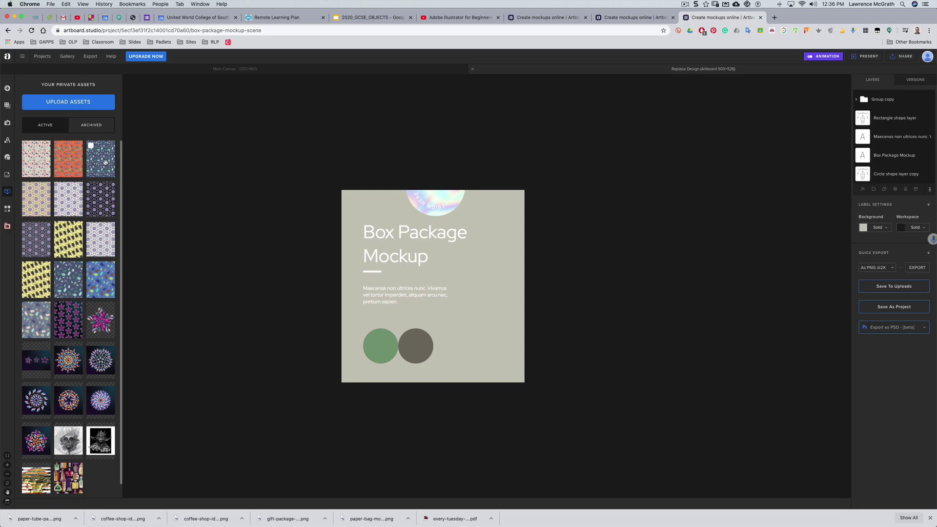
drag(104, 161, 316, 242)
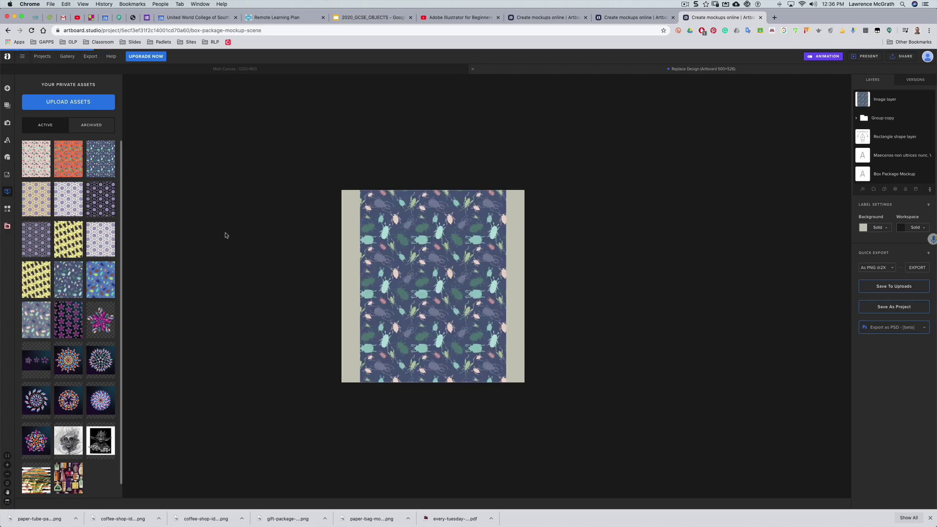
Step: Scale the bug pattern to cover the label and move it beneath the label text
click(364, 209)
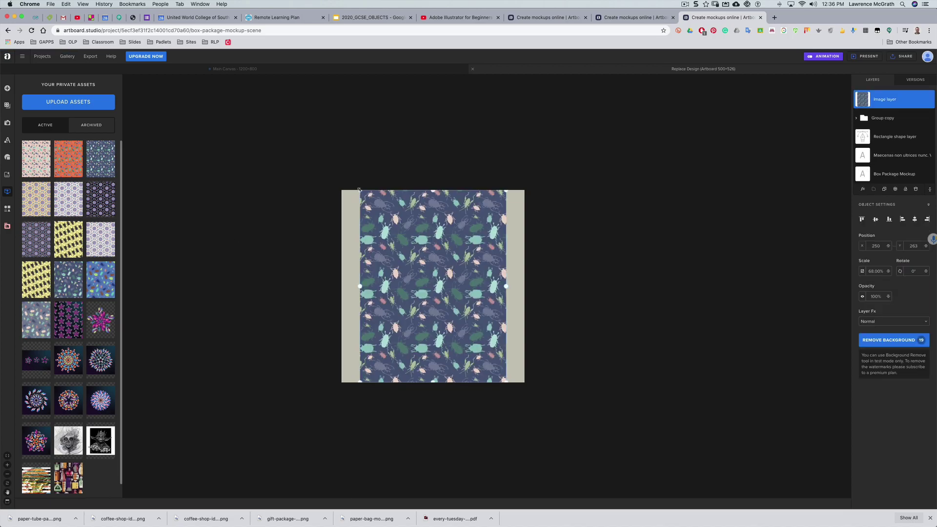
drag(347, 185, 332, 176)
click(336, 293)
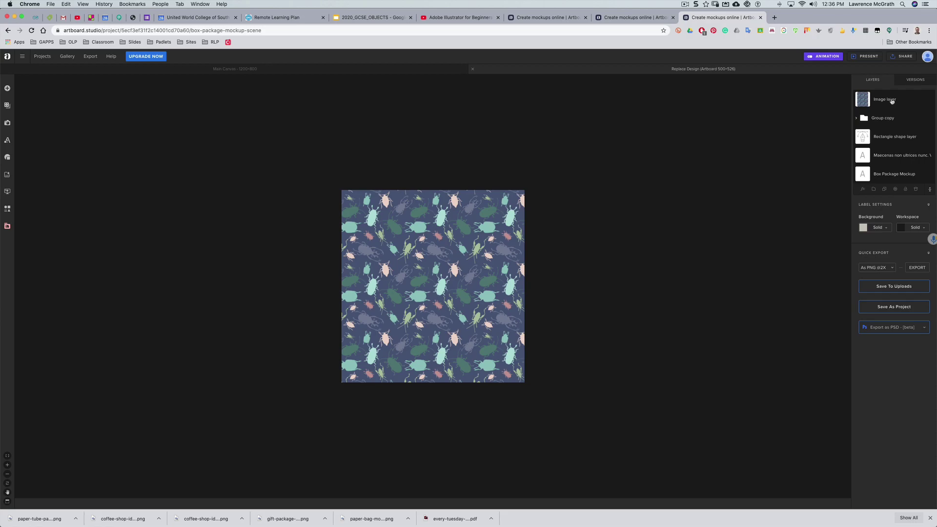
drag(891, 101, 900, 176)
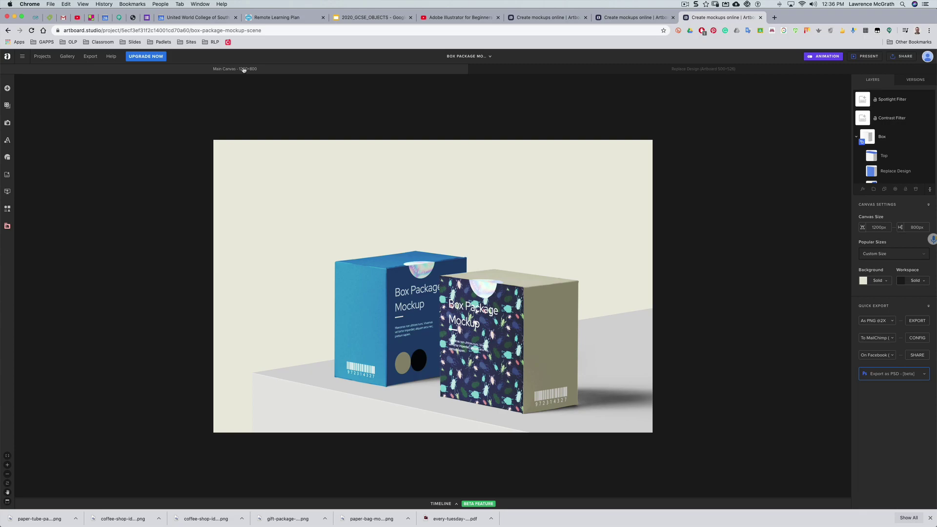
Step: Enlarge the beetle pattern on the front design to about 189% and nudge it into place
click(655, 71)
click(505, 253)
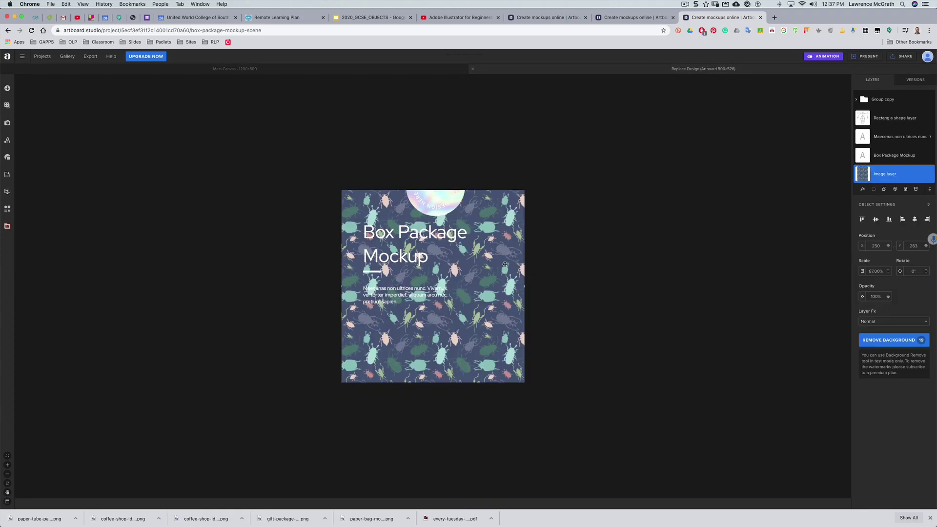
drag(505, 264, 501, 305)
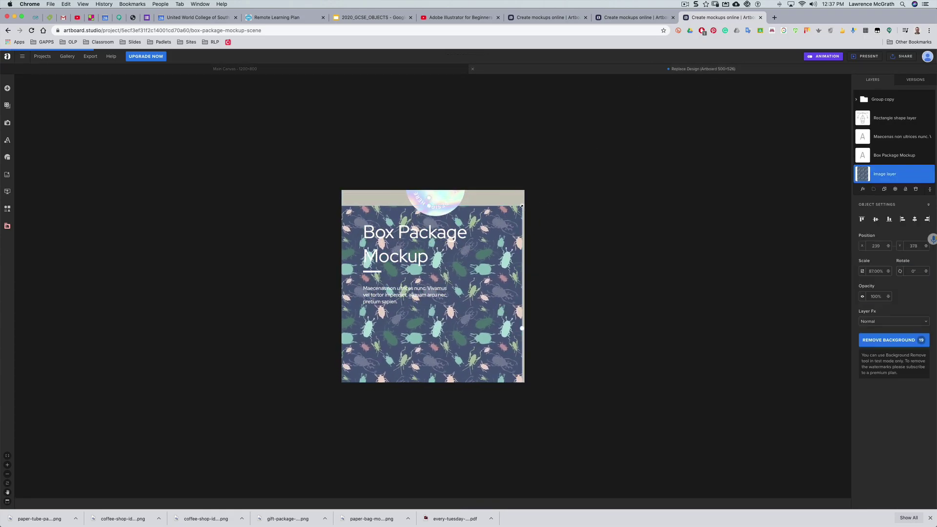
drag(521, 207, 651, 85)
drag(495, 243, 557, 211)
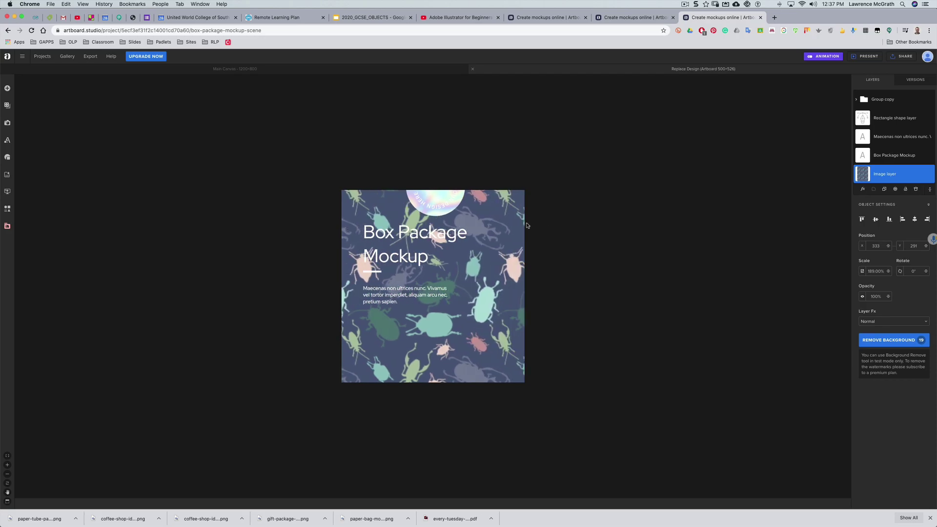
drag(526, 225, 533, 224)
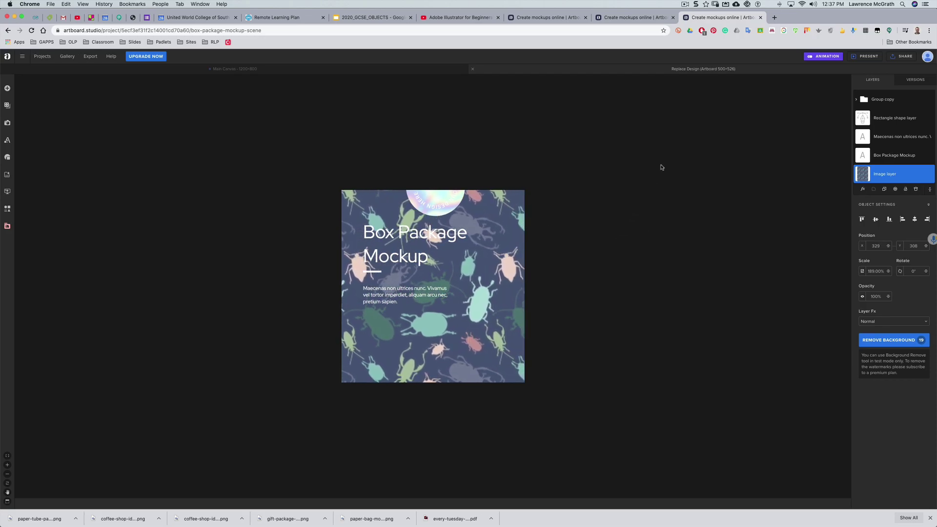
Step: Compare the front design with the mockup, ending on the full 1200×800 box scene
click(167, 70)
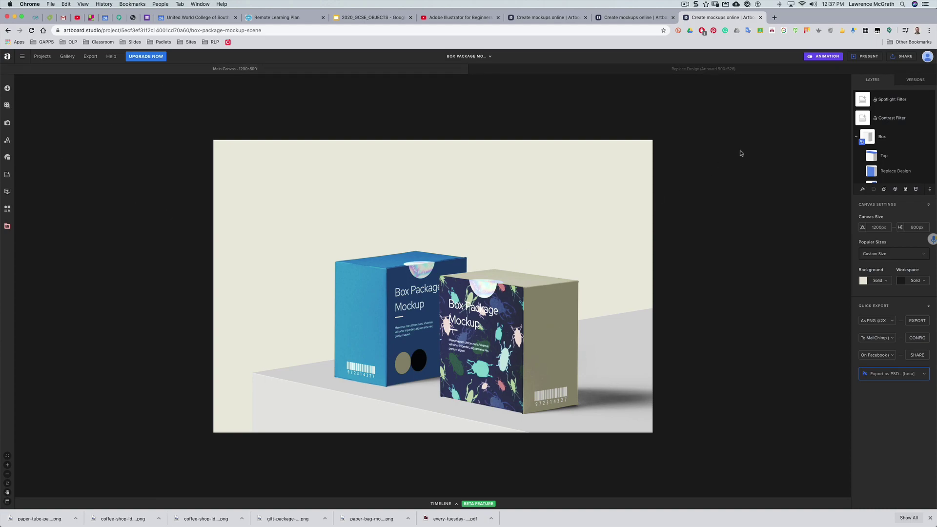
click(703, 73)
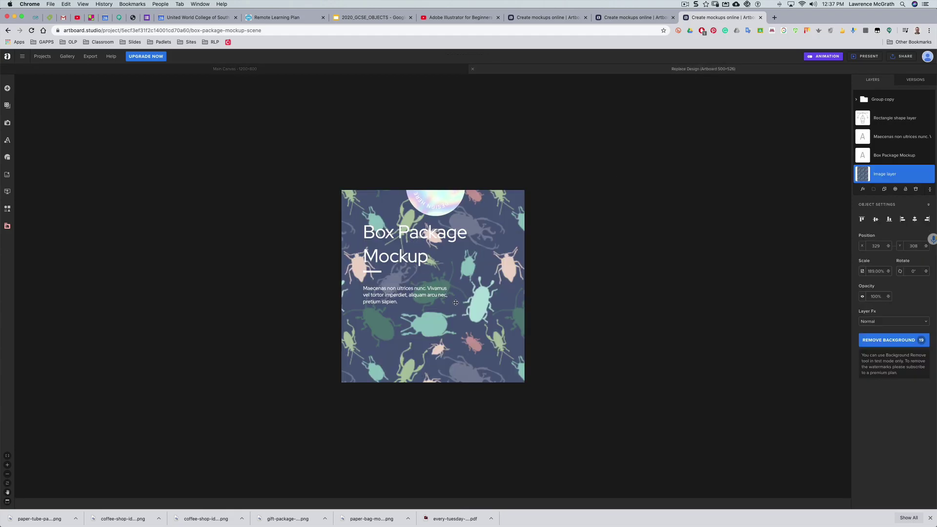
right_click(902, 175)
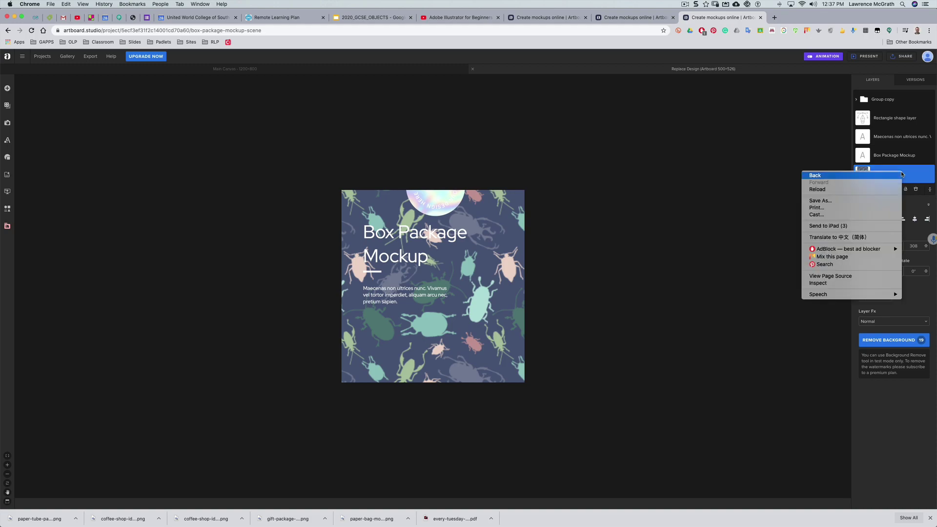
click(923, 174)
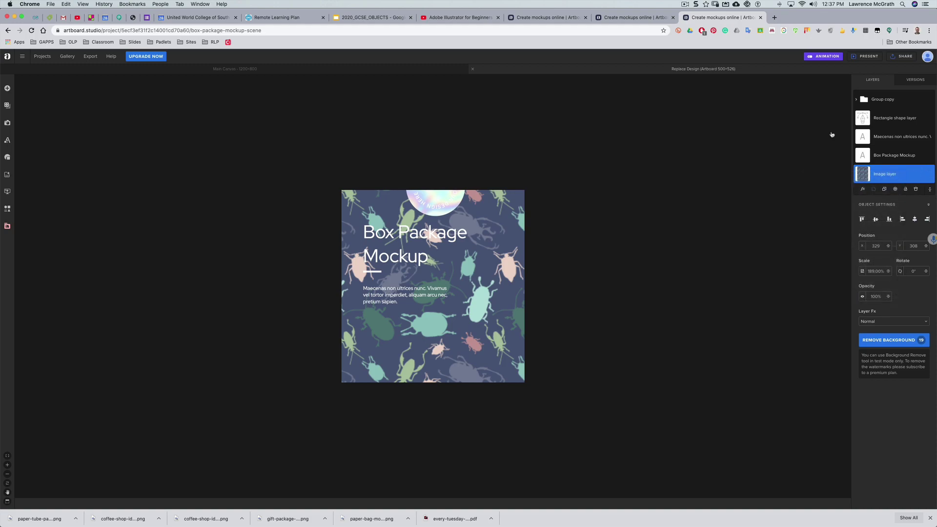
click(261, 70)
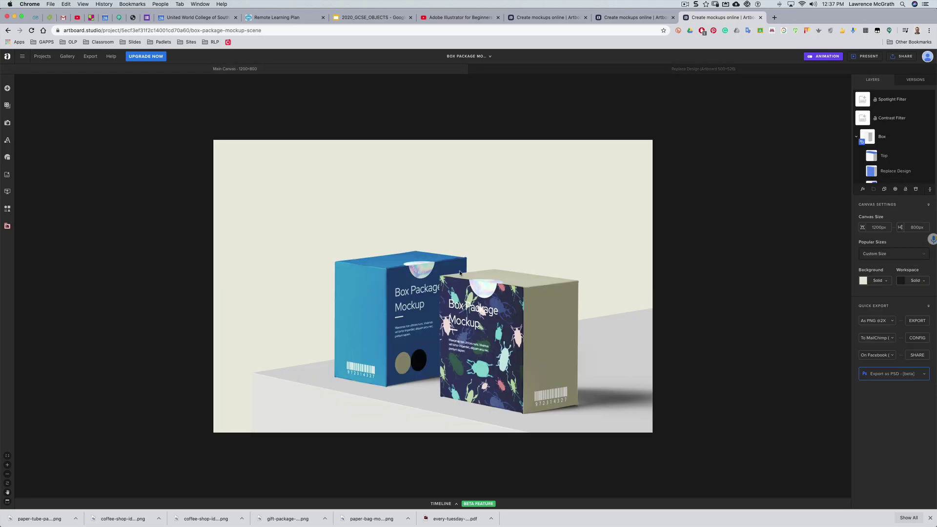
Step: Paste the beetle pattern onto the box's Right artboard, layered beneath the barcode text
click(548, 330)
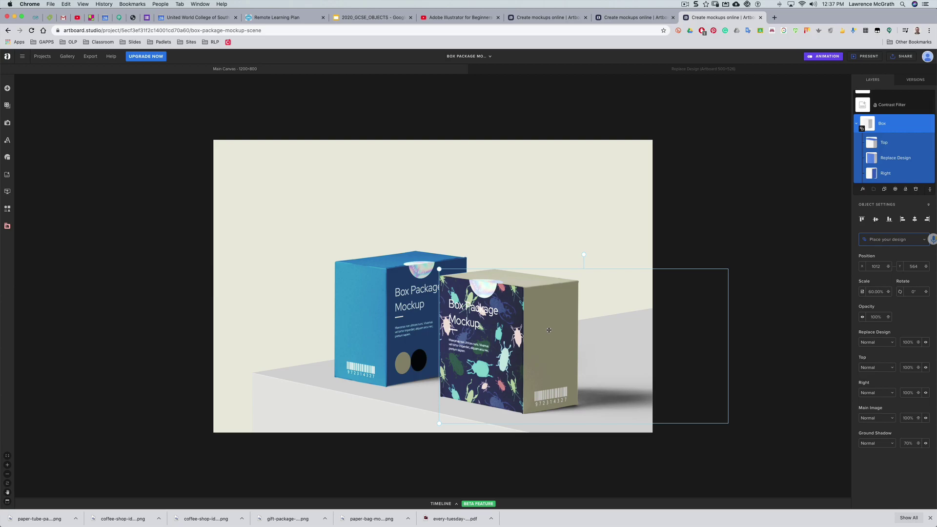
right_click(548, 331)
click(915, 107)
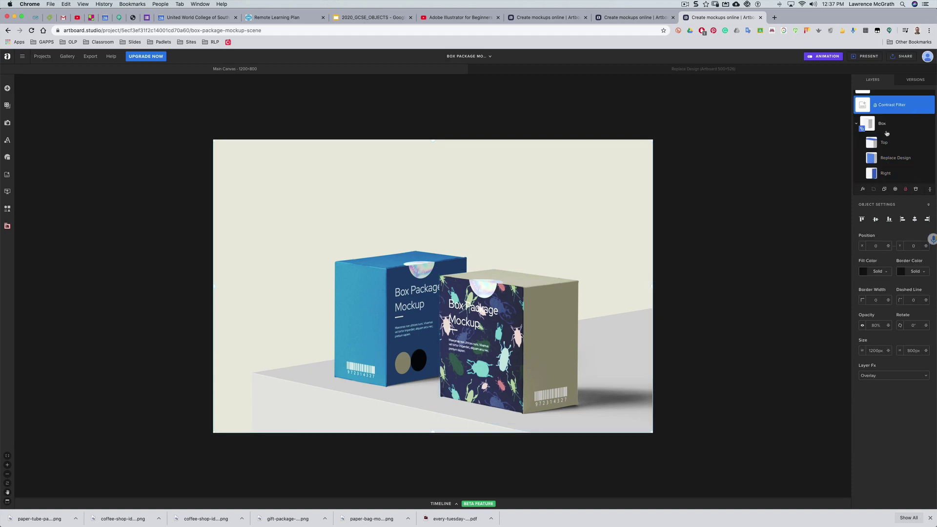
double_click(889, 173)
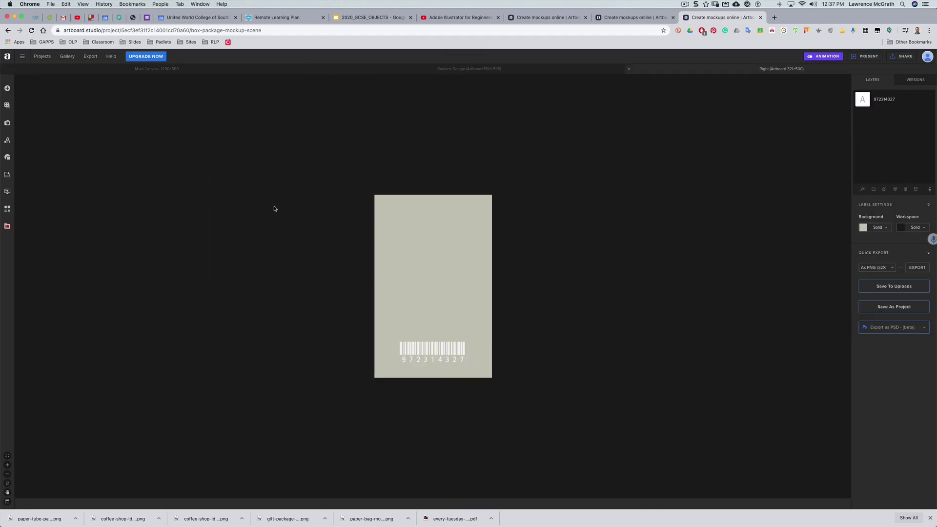
key(super+v)
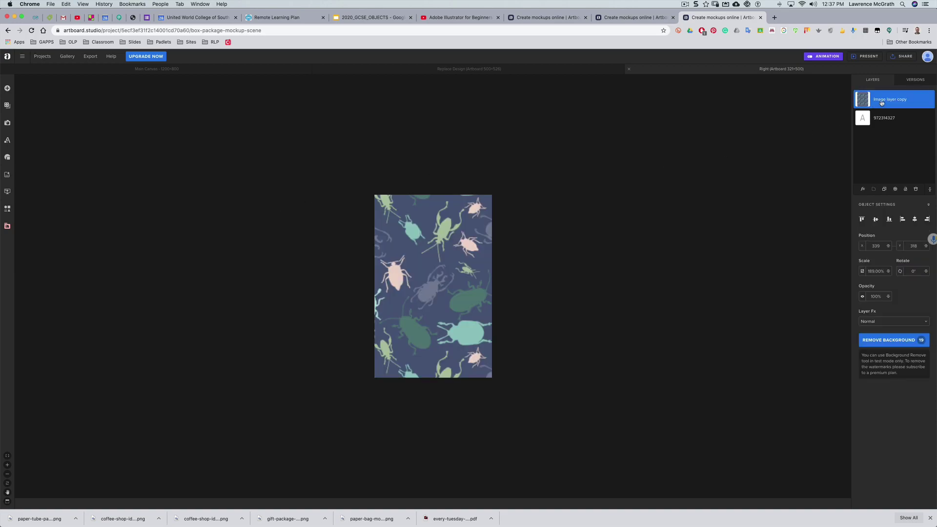
drag(881, 103, 881, 125)
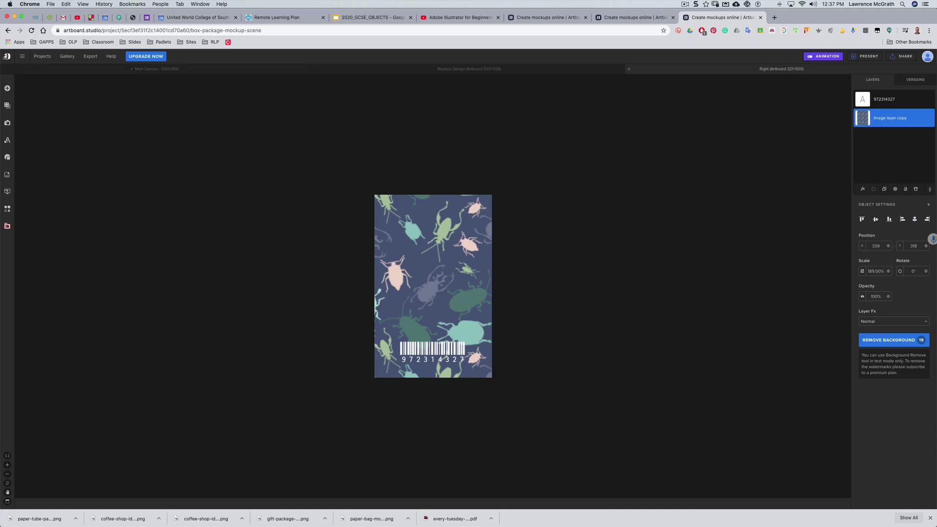
Step: Shift the beetle pattern left on the right side and review it on the mockup
click(128, 70)
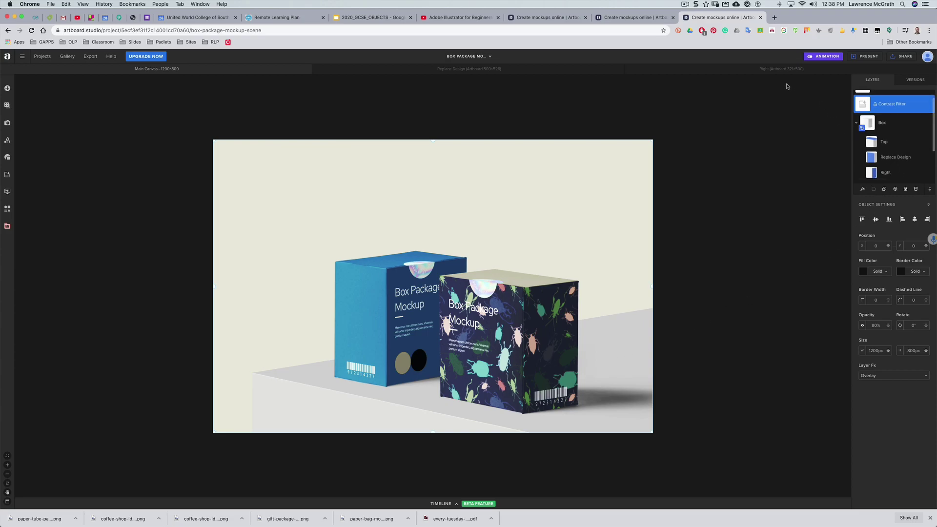
click(779, 70)
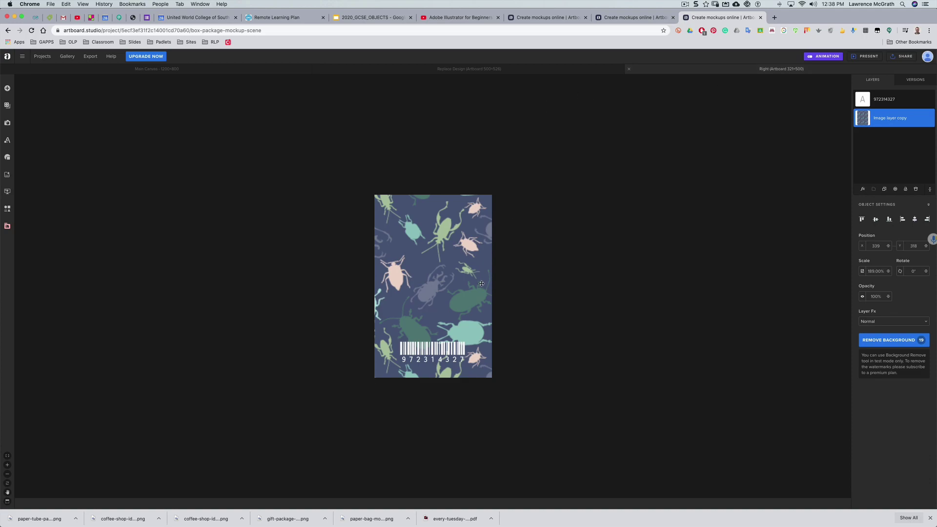
drag(449, 272, 411, 266)
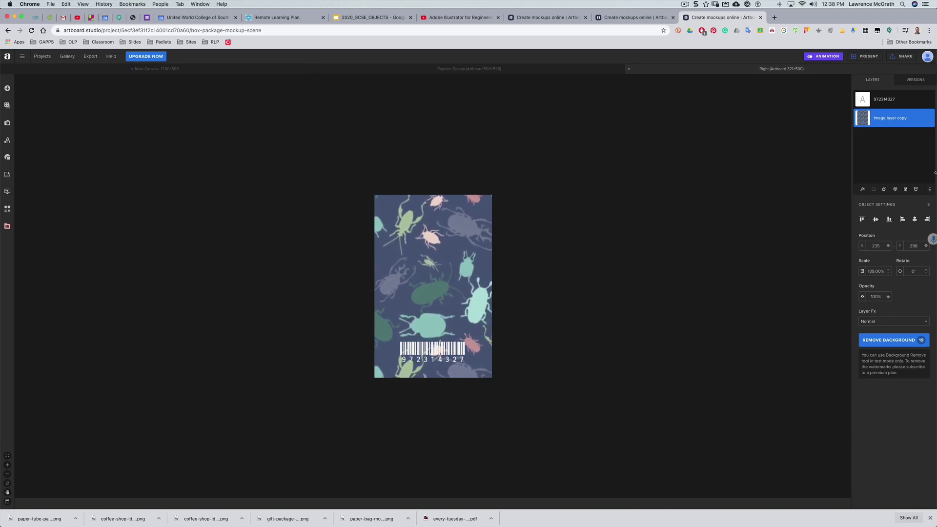
click(166, 71)
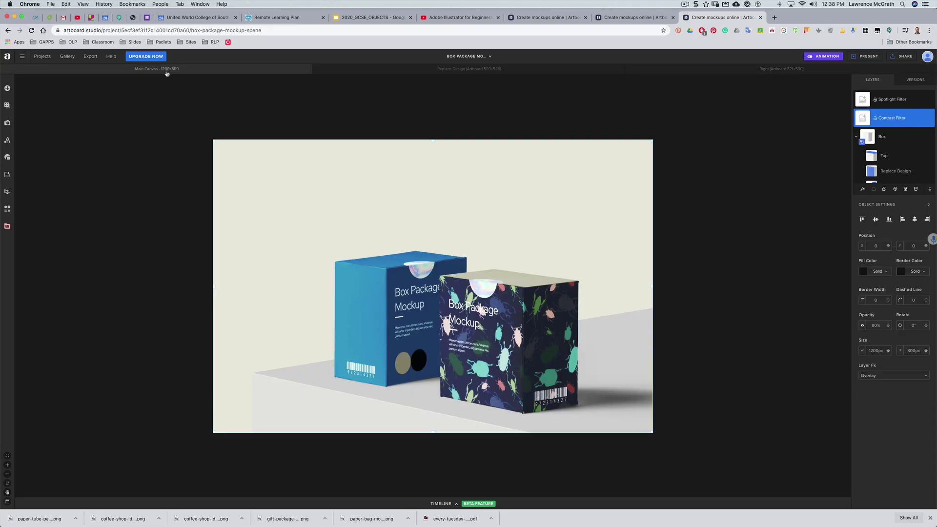
Step: Paste the beetle pattern onto the Top artboard, layered below Group copy 1's holographic circle
double_click(900, 157)
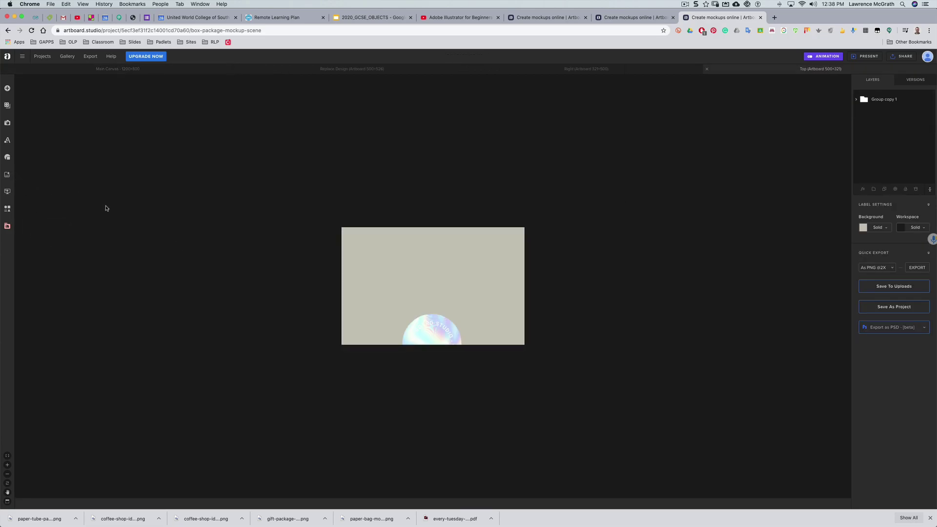
key(super+v)
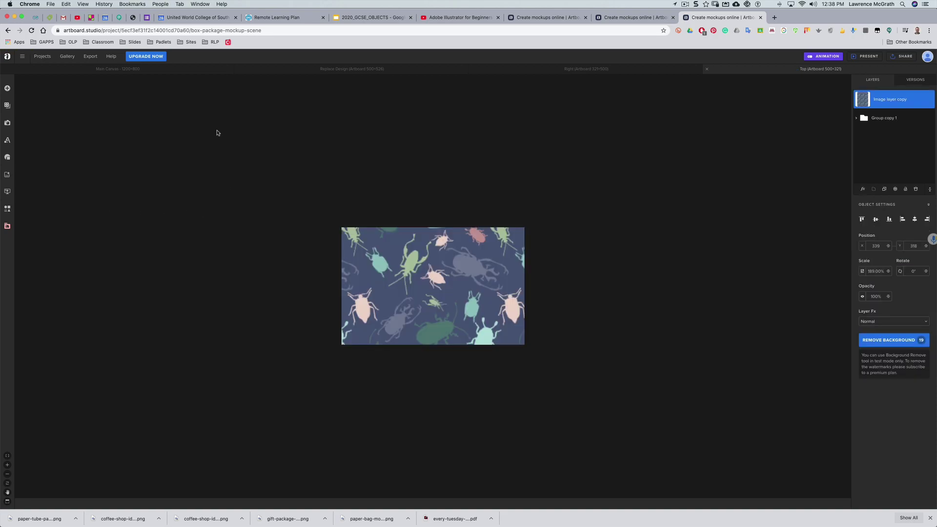
click(136, 69)
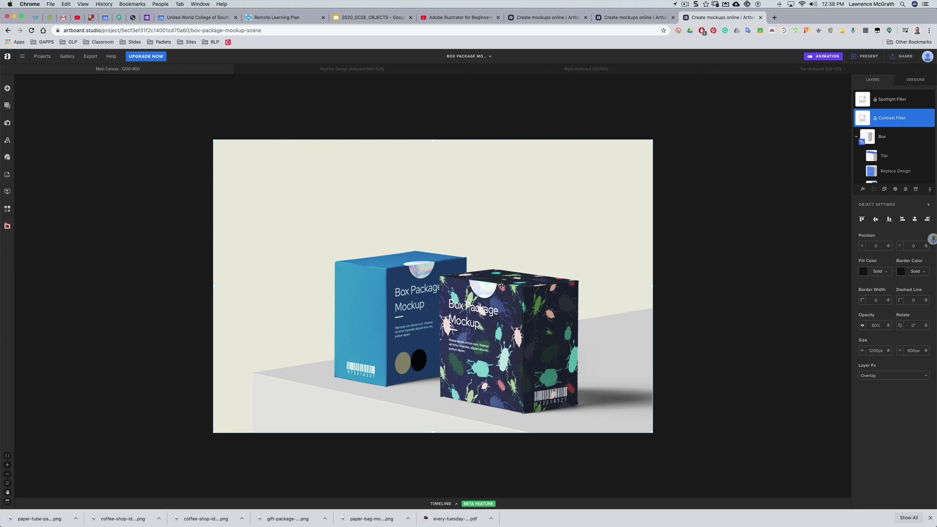
click(377, 74)
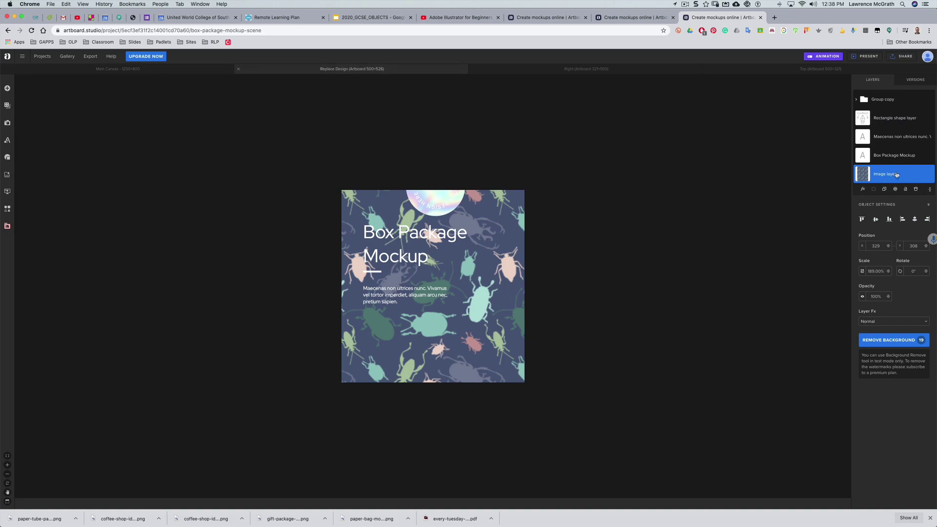
scroll(913, 155, down, 2)
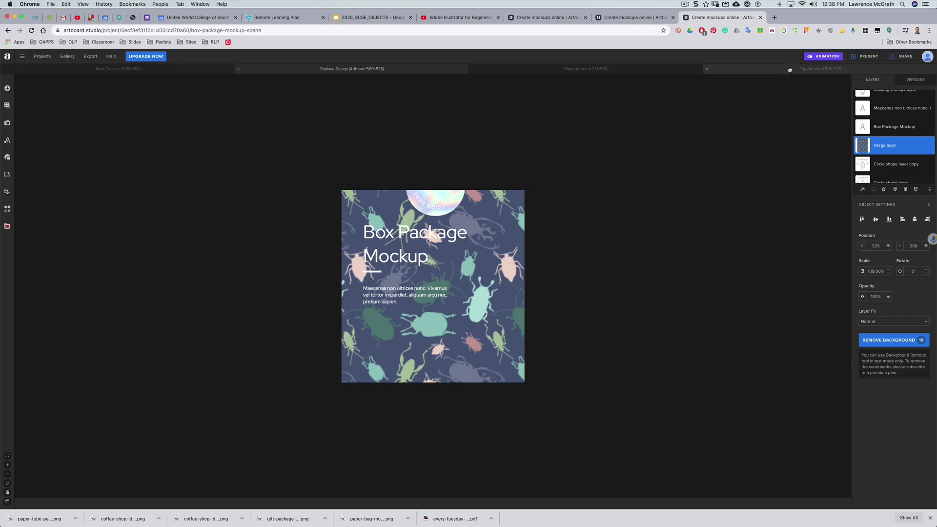
click(822, 68)
drag(906, 99, 903, 131)
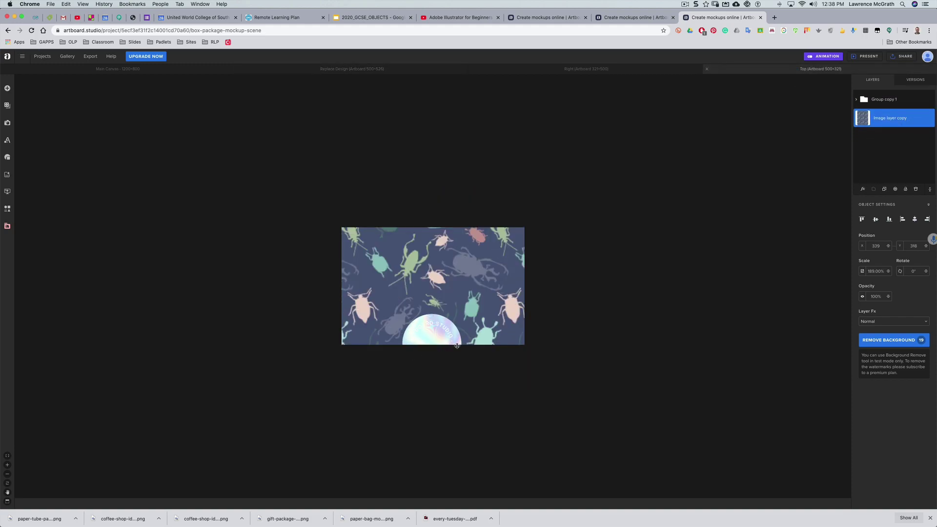
click(94, 69)
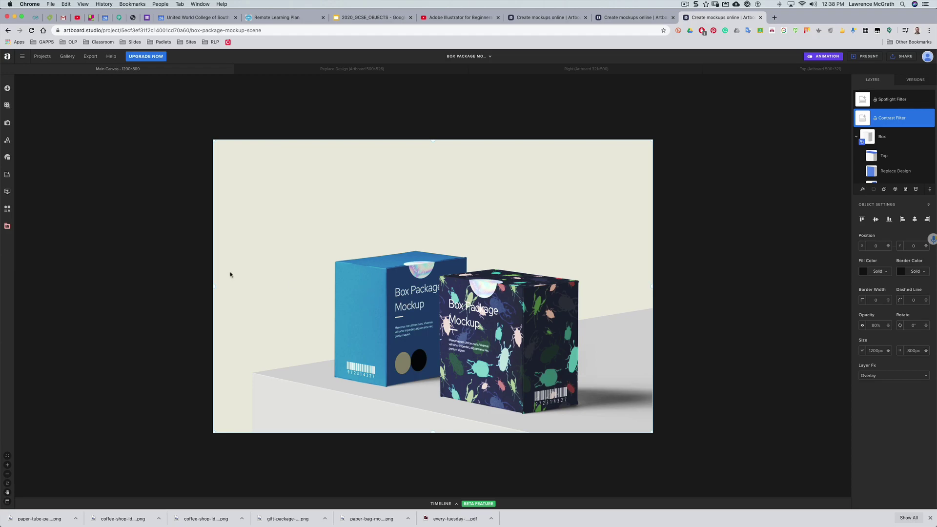
Step: Look through the Textures panel, close it, and bring up the Export download options
click(7, 105)
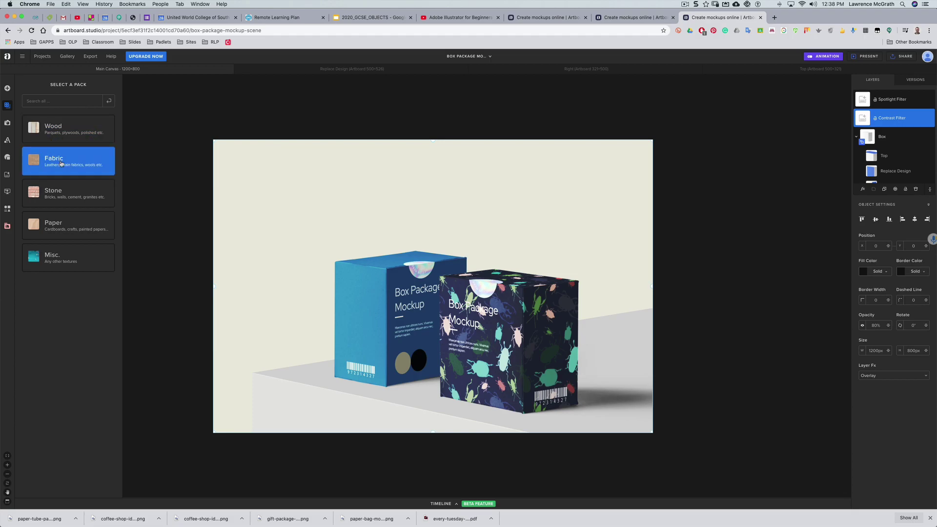
click(168, 177)
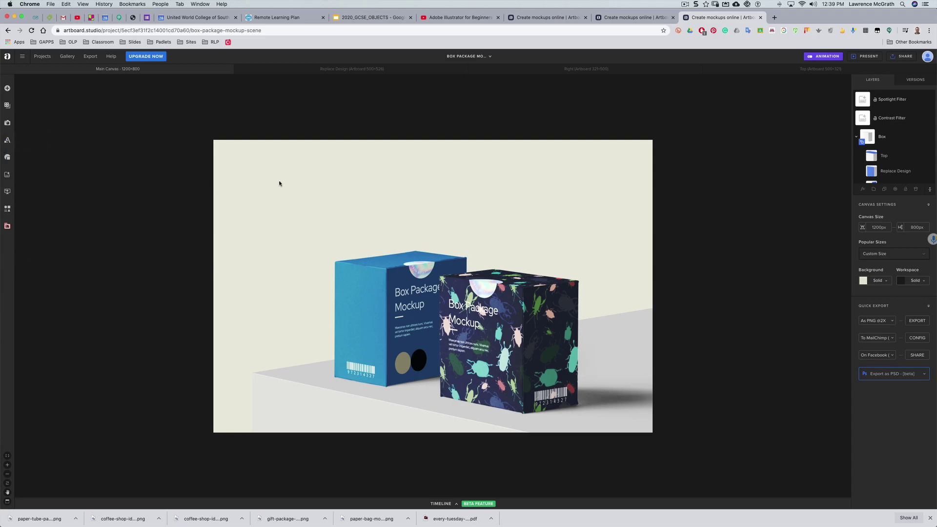
click(91, 57)
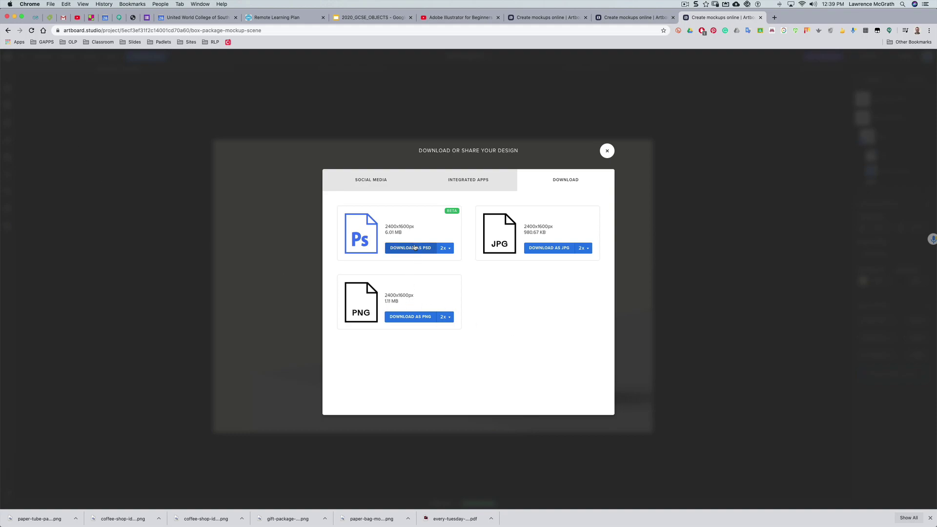
Step: Download the 2400×1600 box mockup as a PNG
click(413, 316)
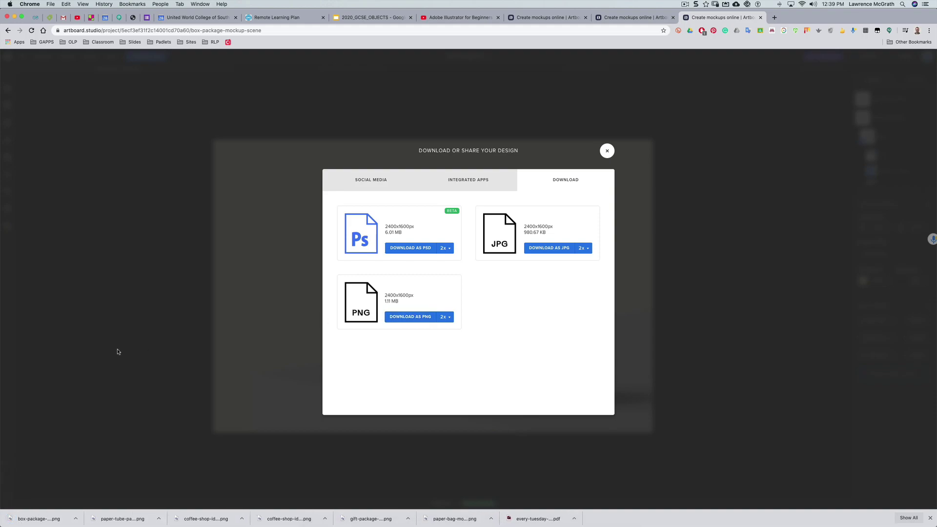